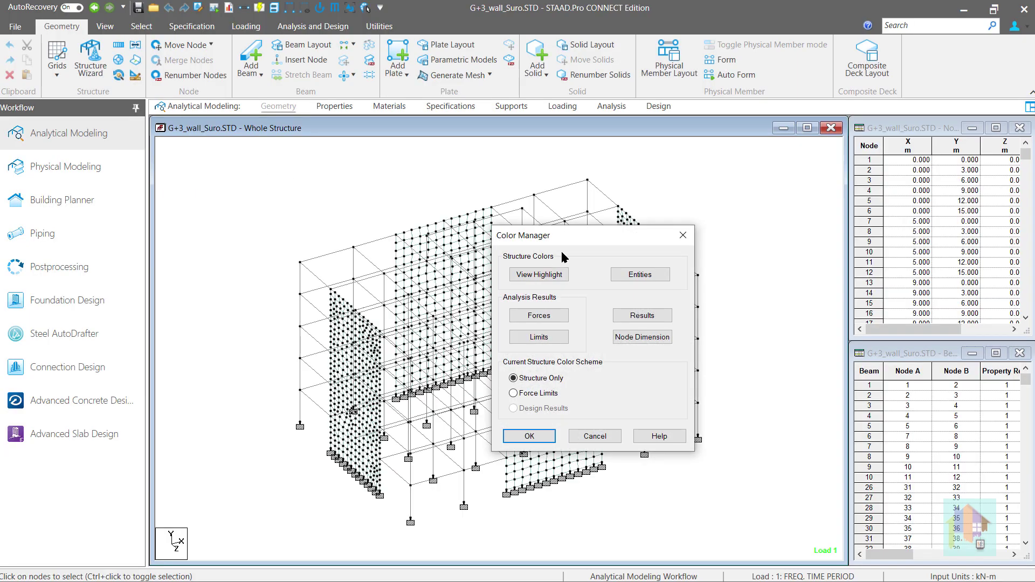
# Step: Close the Color Manager, display the saved view 1st flr in the active window, and return to the whole structure
pyautogui.click(683, 235)
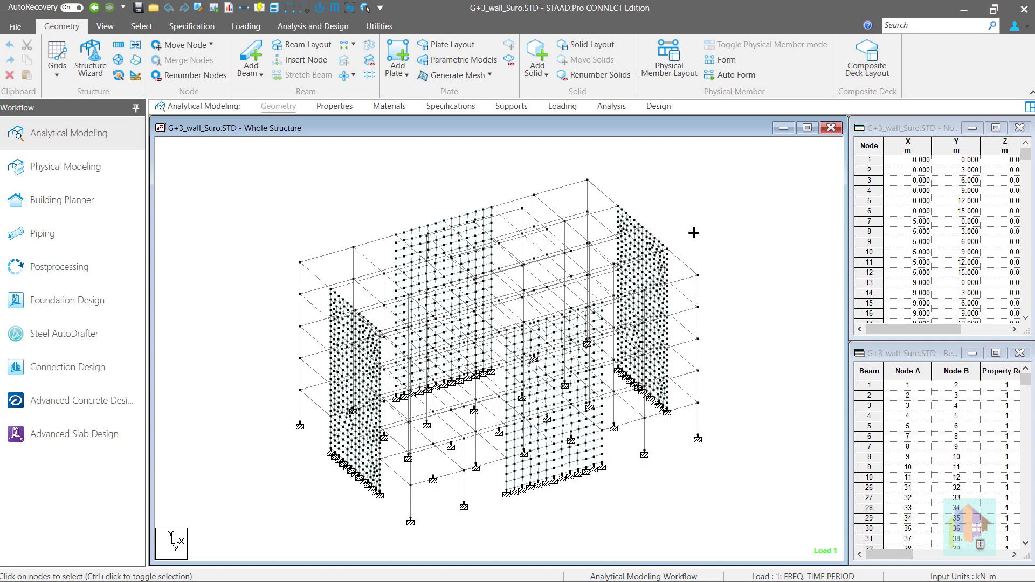
pyautogui.rightClick(693, 233)
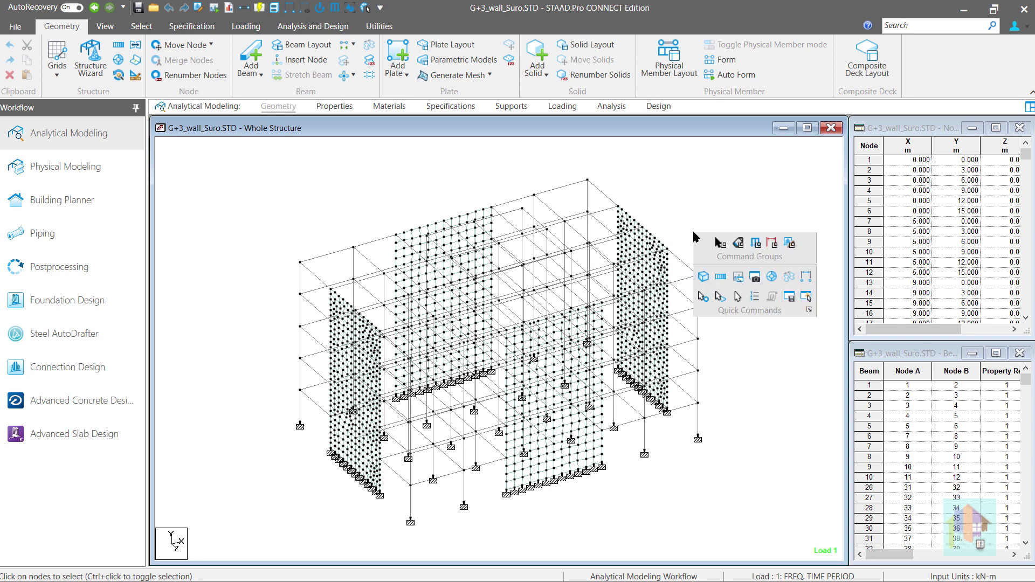
pyautogui.click(805, 297)
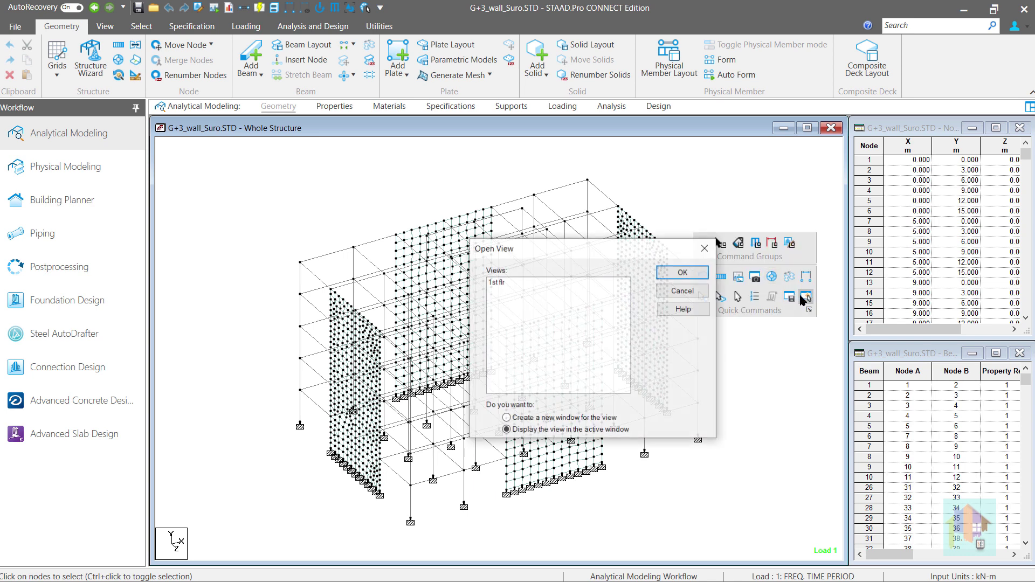
pyautogui.doubleClick(507, 281)
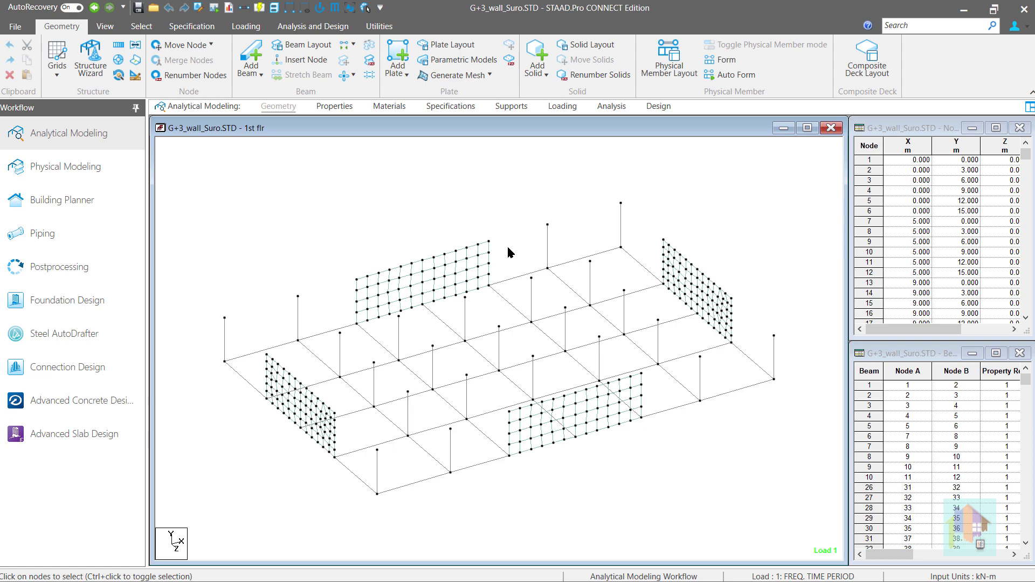
pyautogui.press('space')
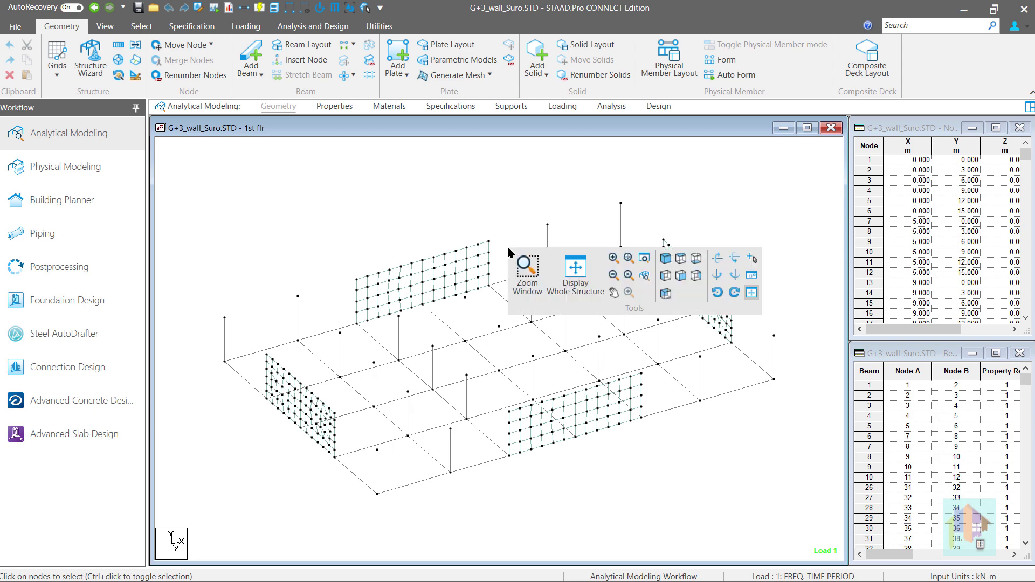
pyautogui.click(575, 276)
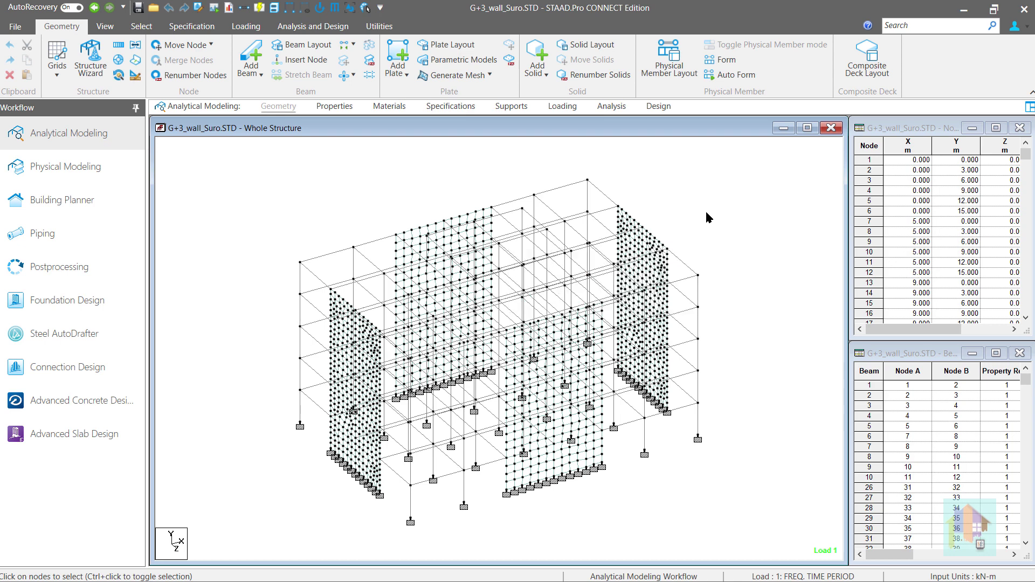
# Step: Open the Quick Commands popup customization to review its assigned commands, leaving them as they are
pyautogui.press('space')
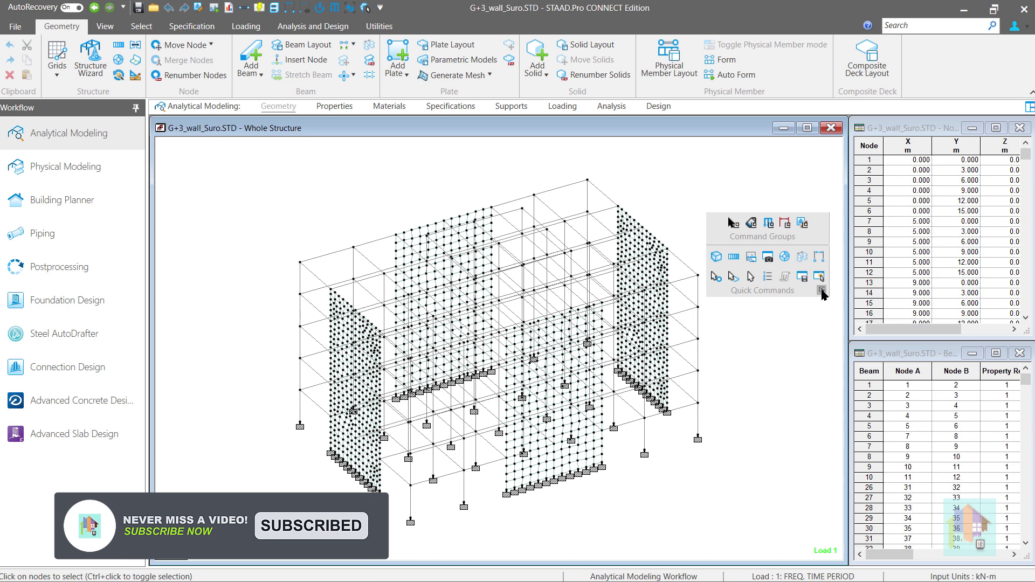
pyautogui.click(822, 290)
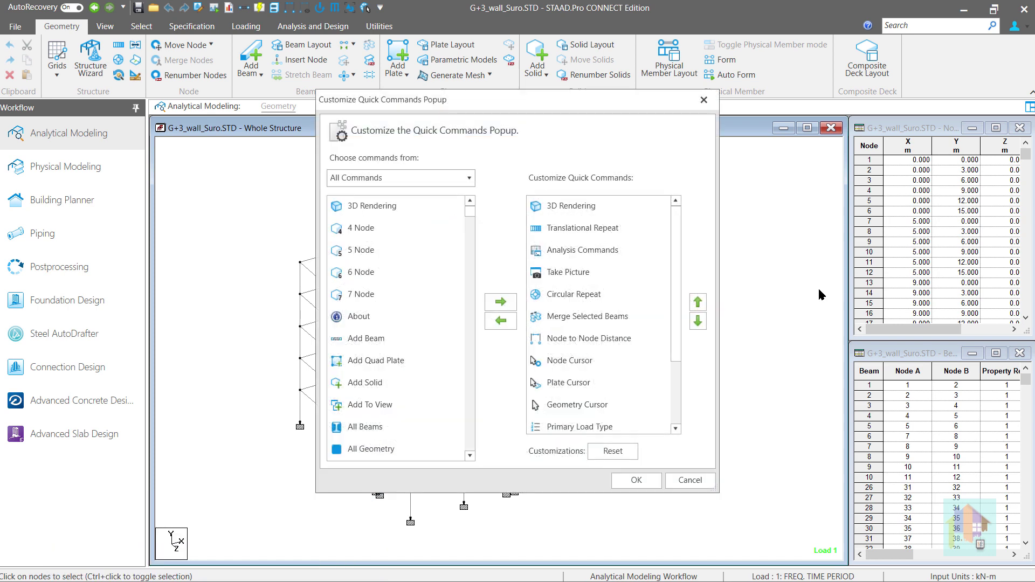
pyautogui.click(697, 483)
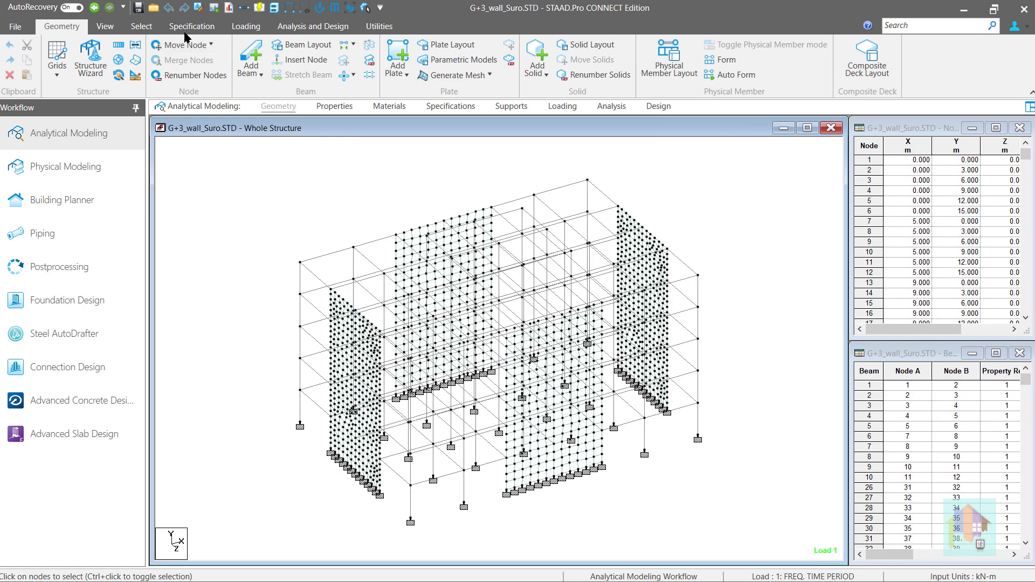
# Step: Review the application configuration's theme, default design codes, Indian section database and enabled workflow modes
pyautogui.click(151, 8)
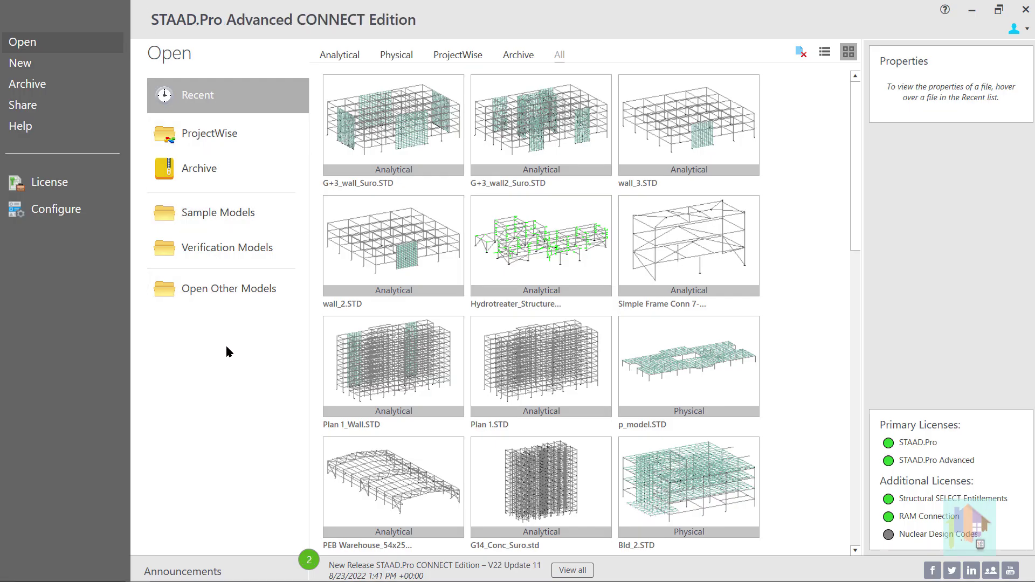
pyautogui.click(62, 210)
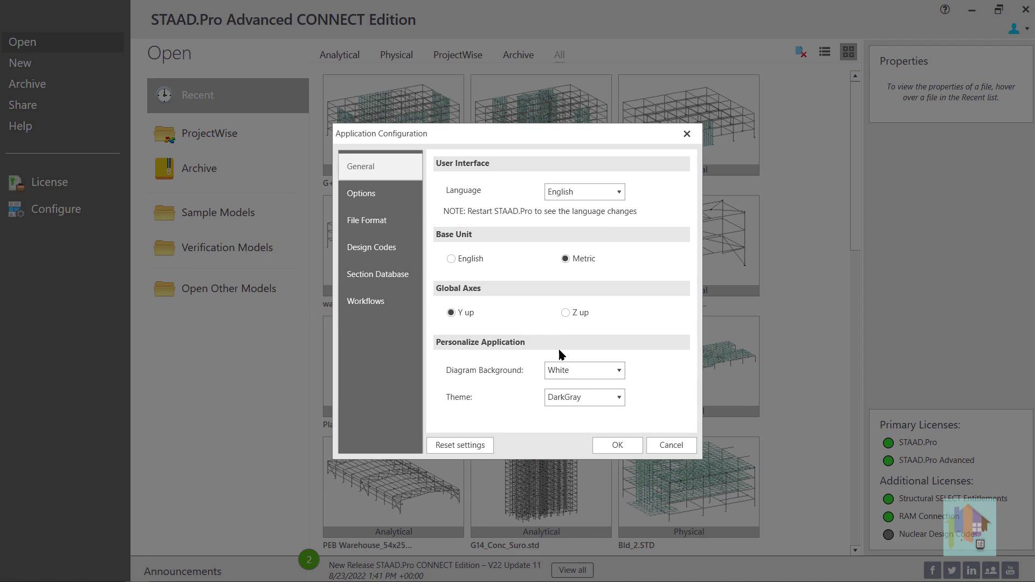
pyautogui.click(588, 397)
pyautogui.click(586, 399)
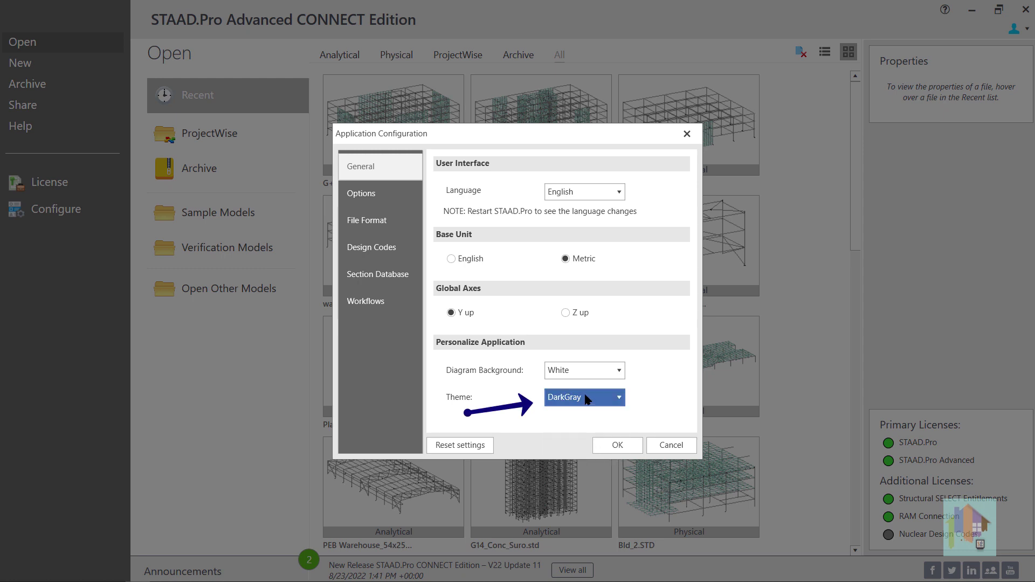
pyautogui.click(379, 250)
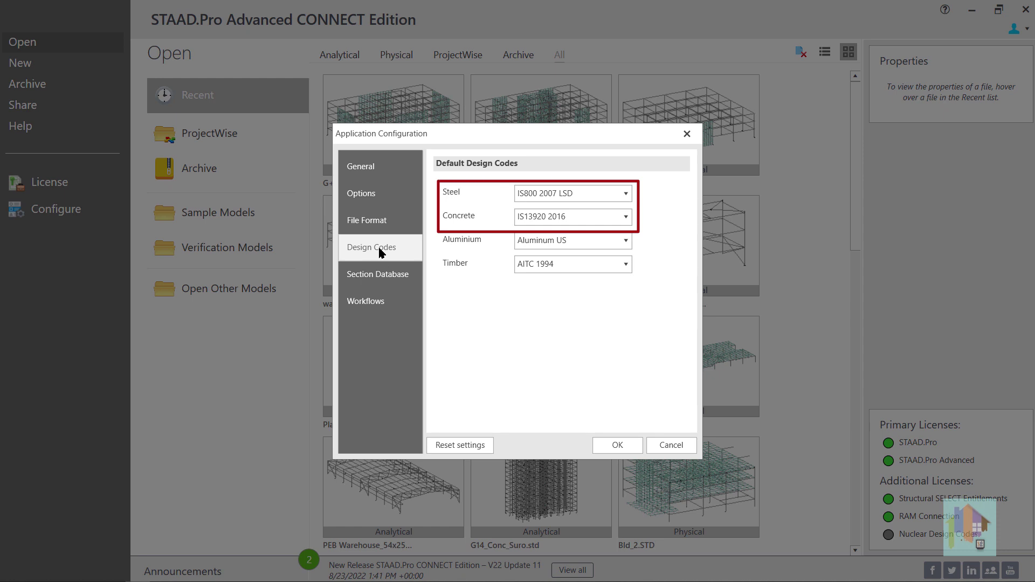
pyautogui.click(379, 280)
pyautogui.scroll(-1, 497, 318)
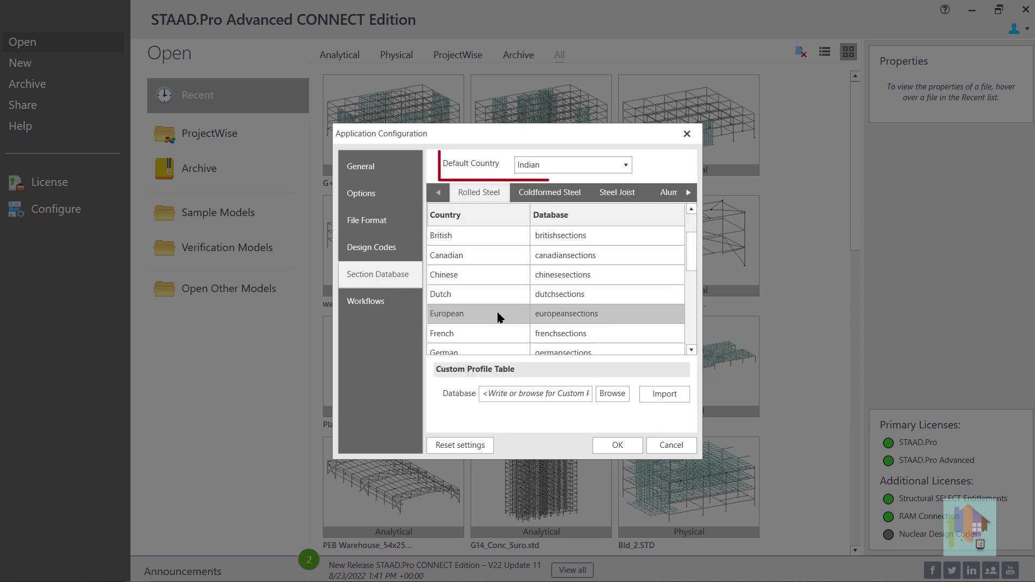
pyautogui.scroll(-2, 497, 317)
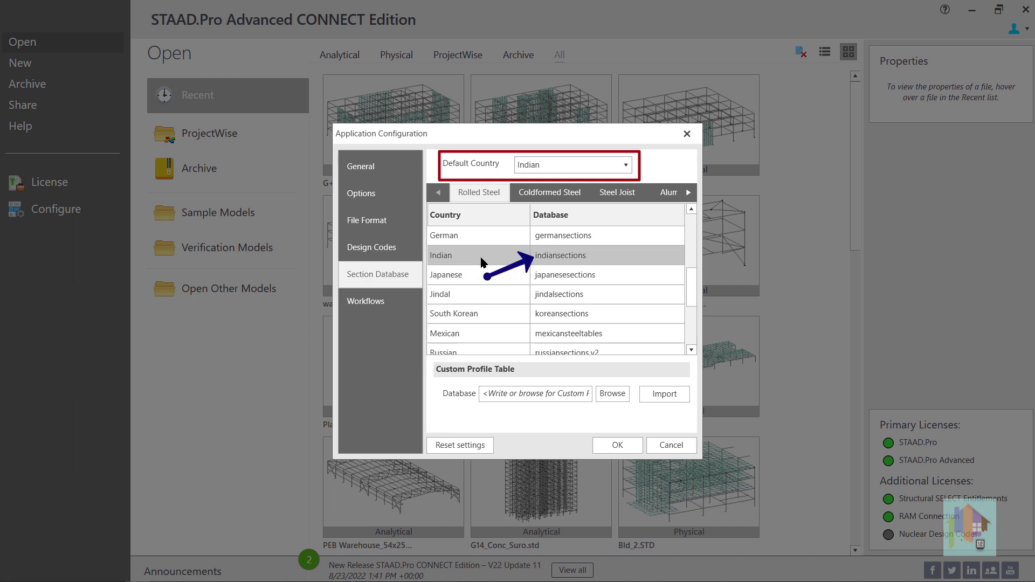
pyautogui.click(385, 300)
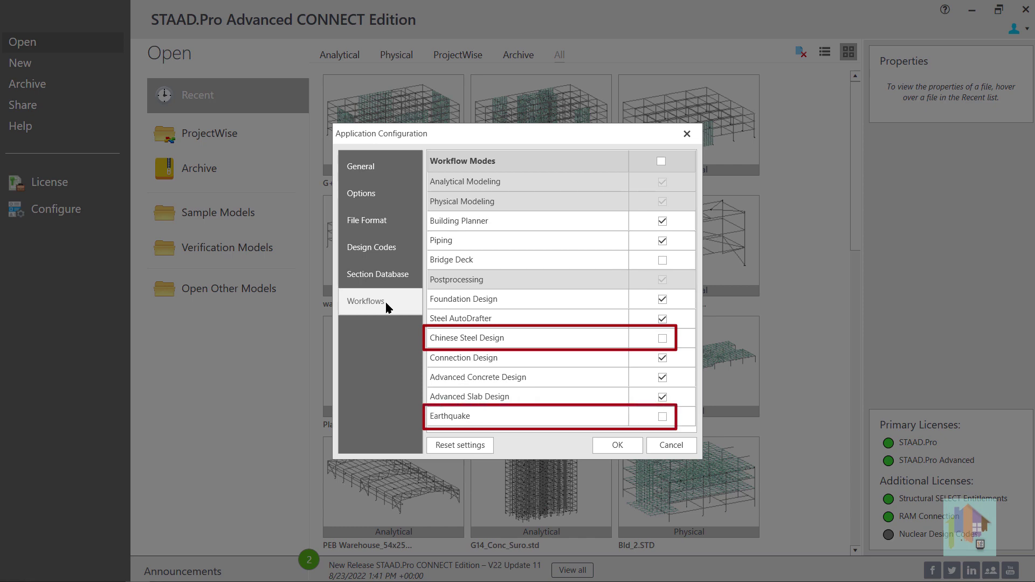
pyautogui.click(617, 445)
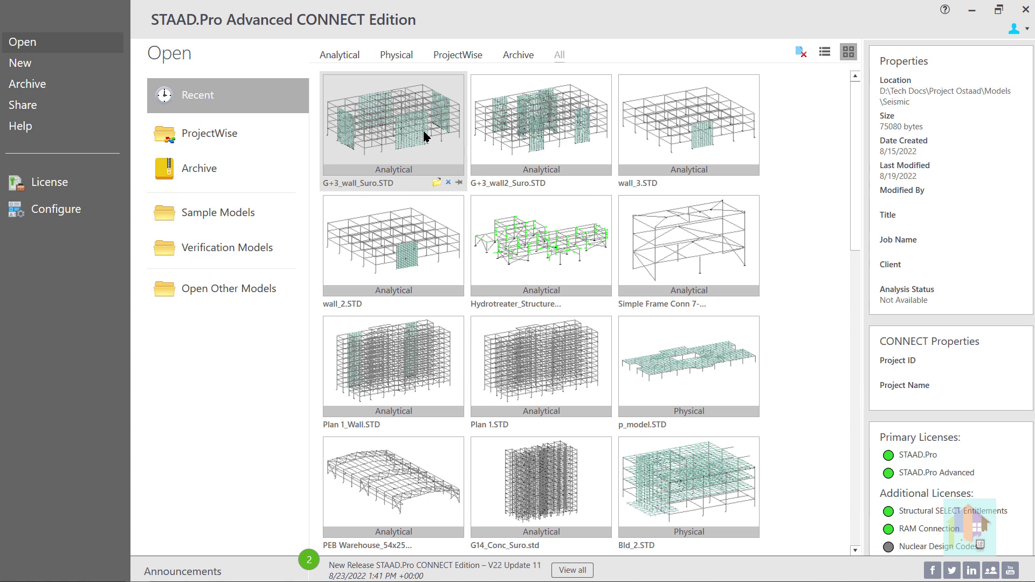
# Step: Open the recent model G+3_wall_Suro.STD and look over the custom Modelling Tools user tool
pyautogui.click(425, 136)
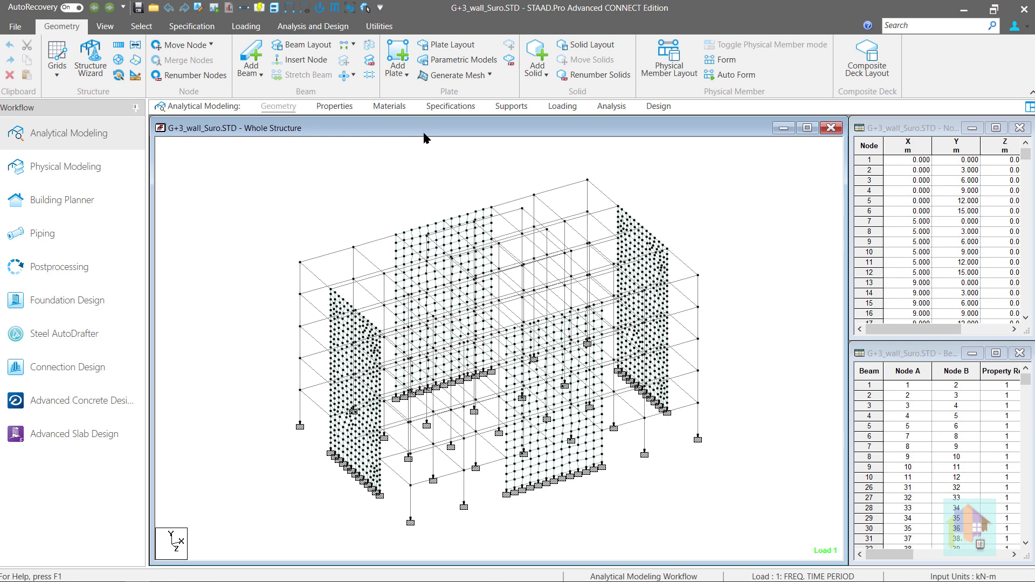
pyautogui.rightClick(423, 155)
pyautogui.click(379, 26)
pyautogui.click(803, 74)
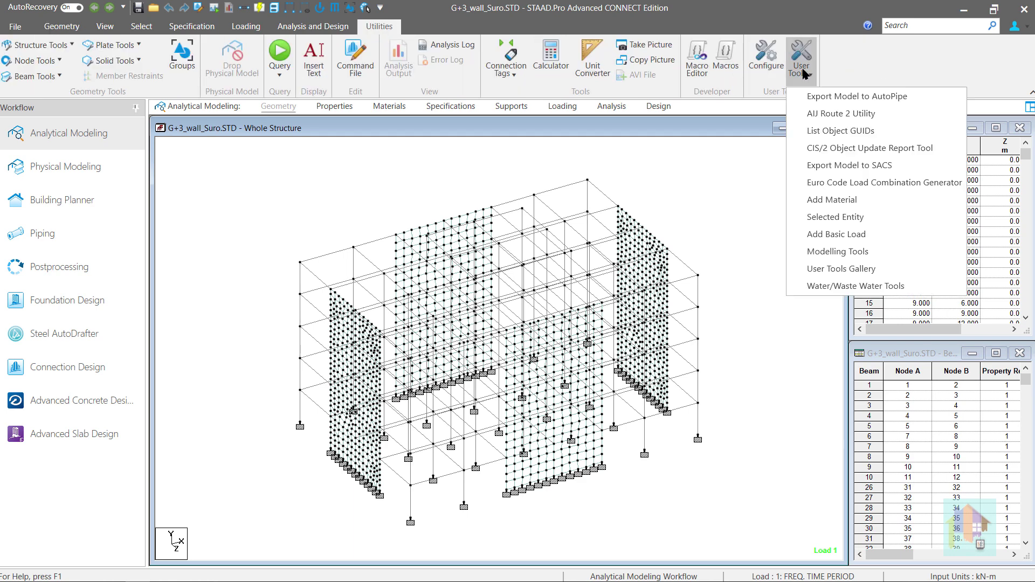
pyautogui.click(844, 235)
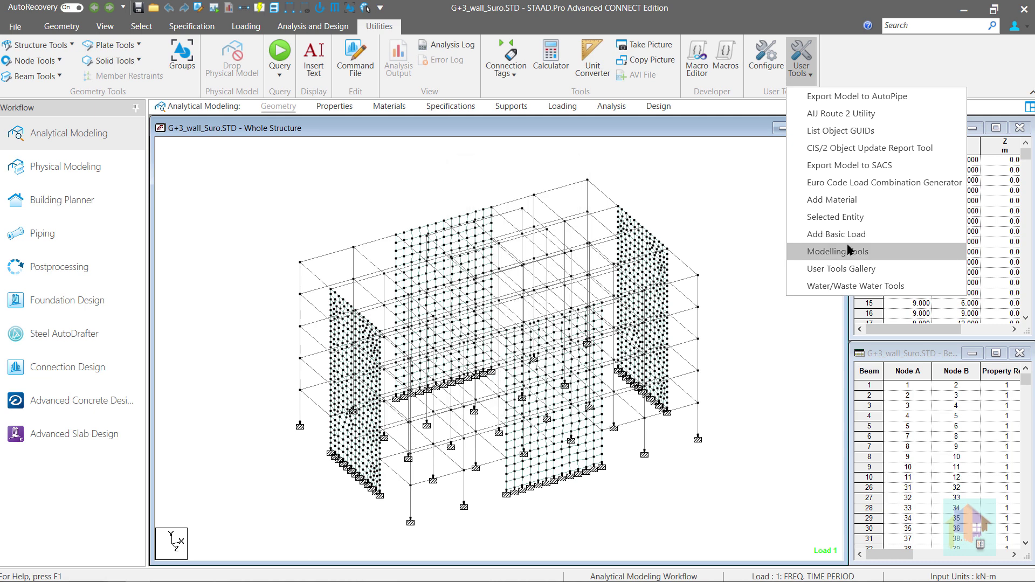
pyautogui.click(849, 255)
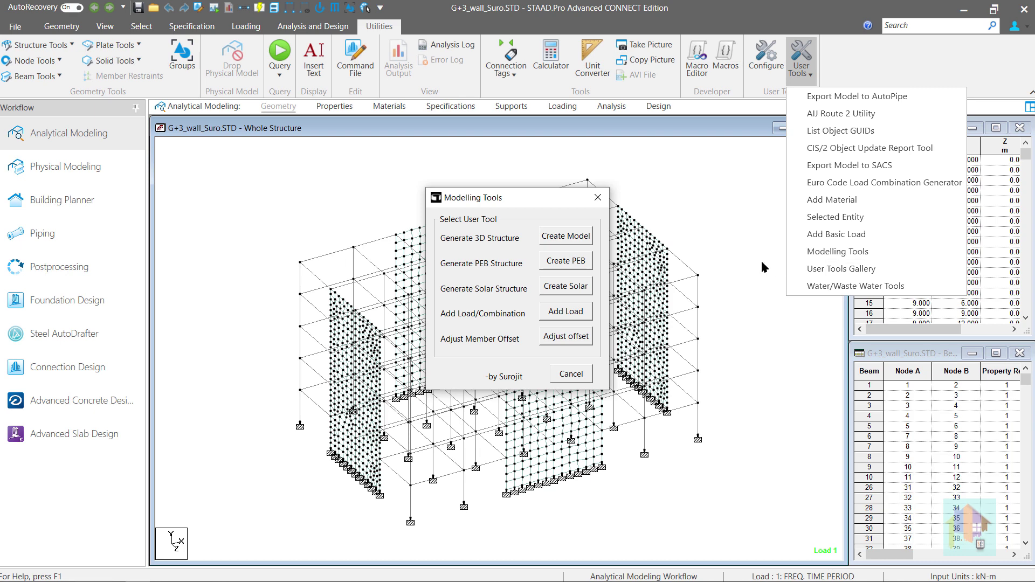
pyautogui.press('Escape')
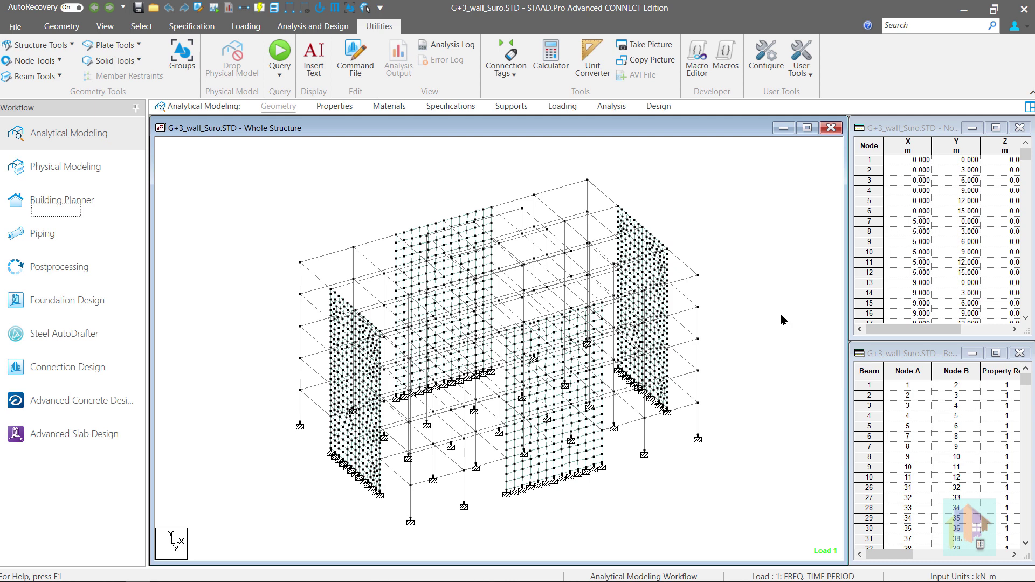
# Step: Show the model in 3D Rendering, inspect it from another angle and close the rendered view
pyautogui.rightClick(784, 319)
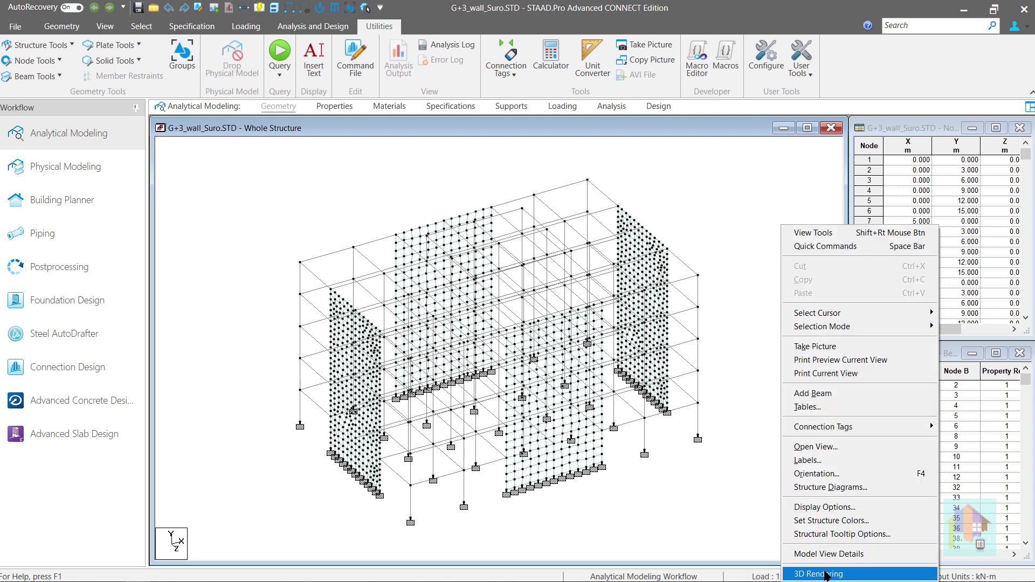
pyautogui.click(824, 574)
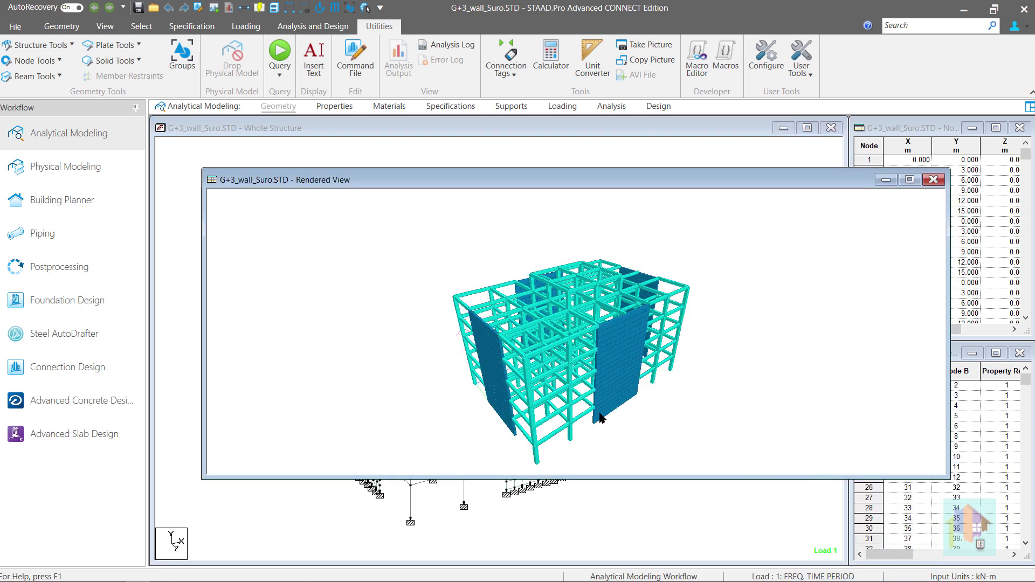
pyautogui.moveTo(571, 399); pyautogui.dragTo(596, 377)
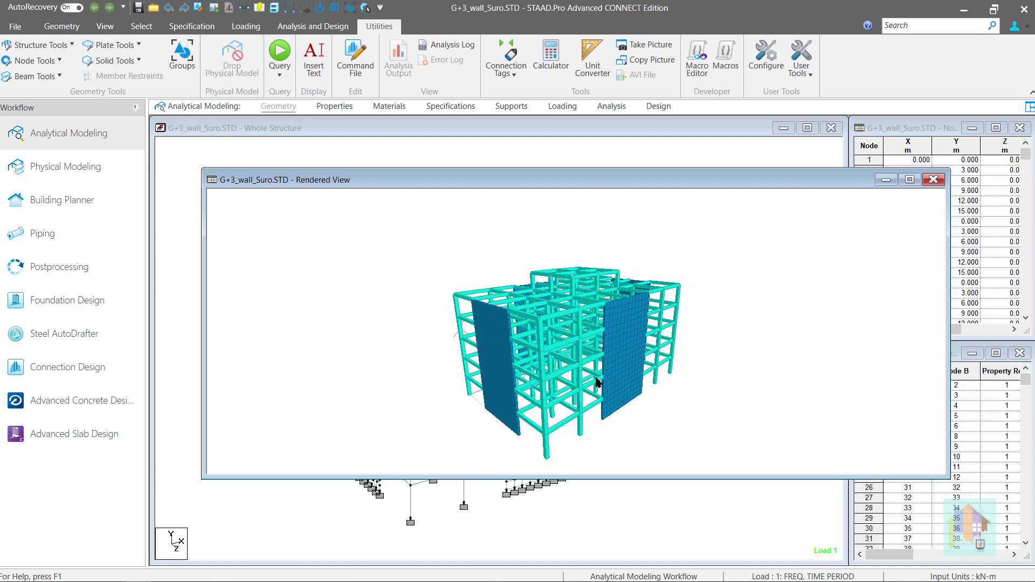
pyautogui.click(933, 182)
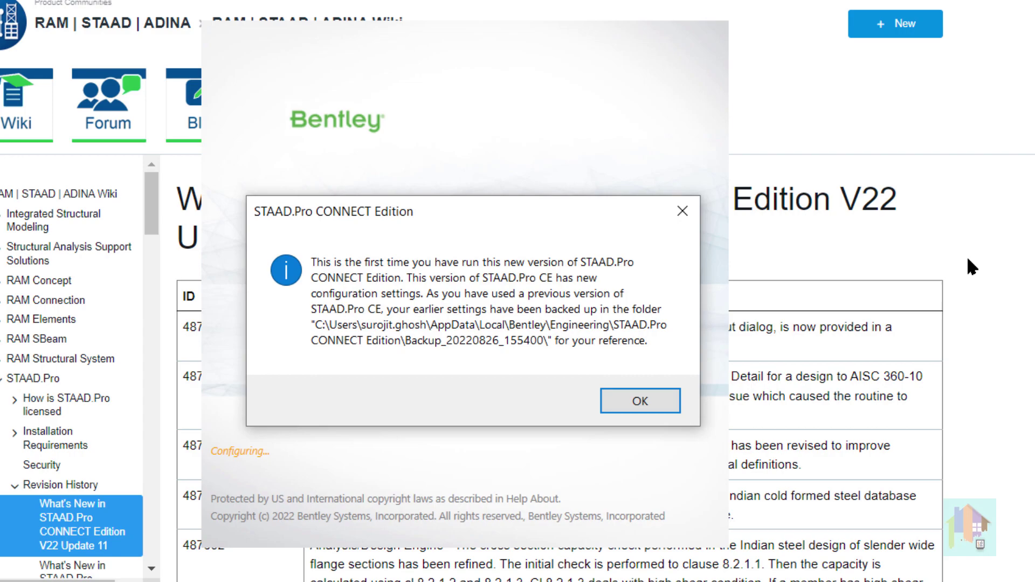
# Step: Dismiss the new version's first-run settings notice and check the Quick Commands popup and the user tools in the model
pyautogui.click(598, 363)
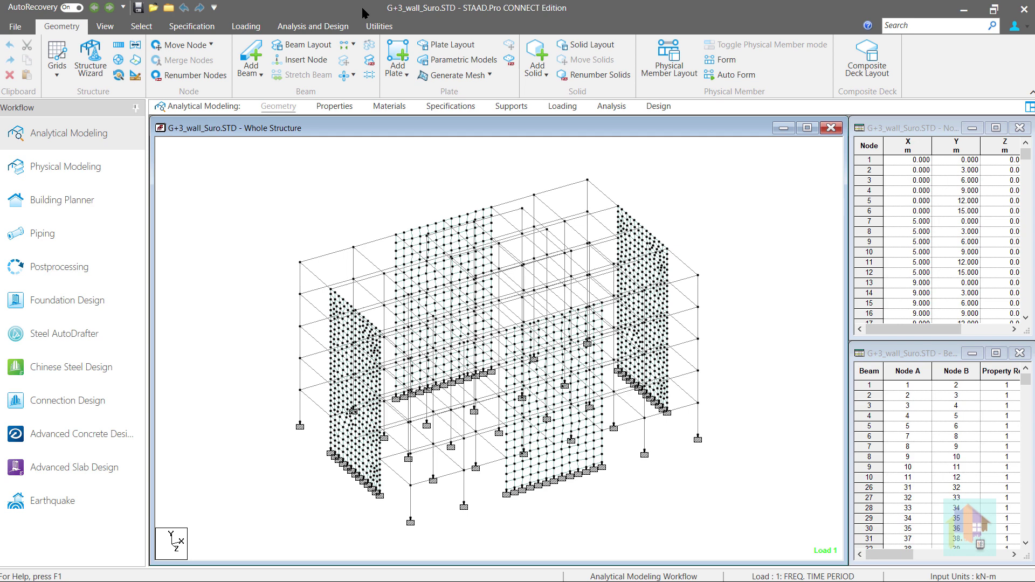
pyautogui.rightClick(301, 185)
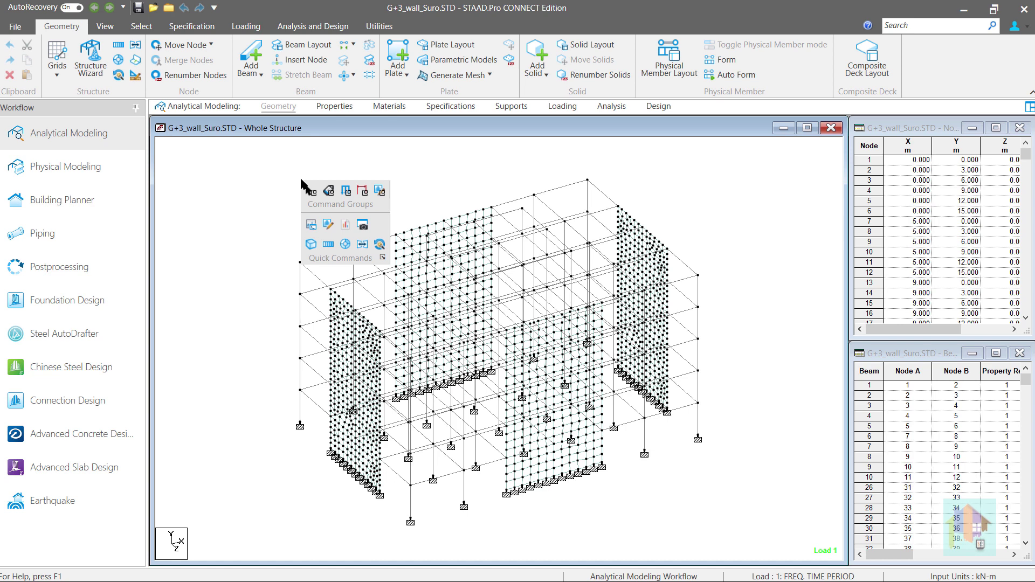
pyautogui.click(378, 27)
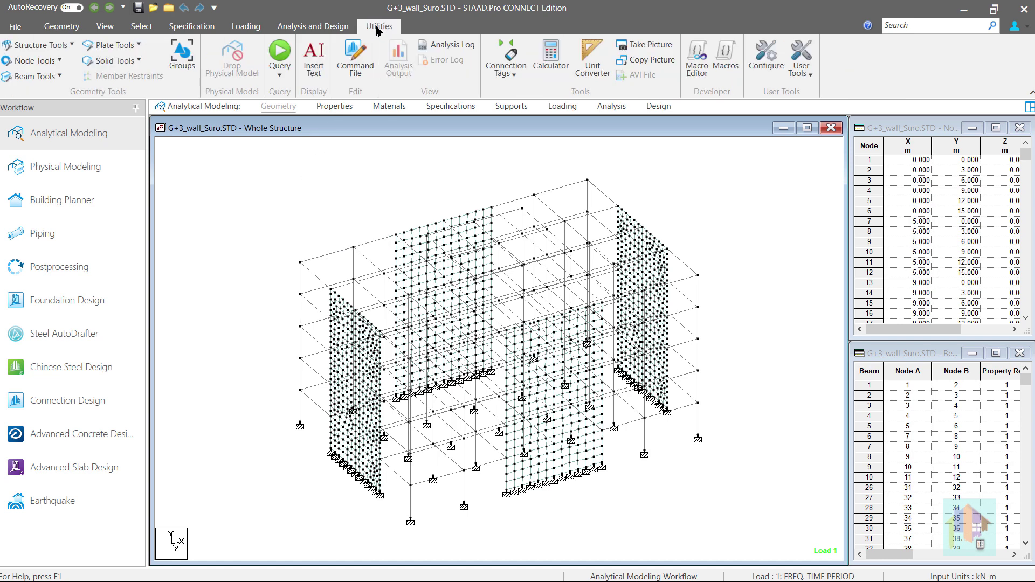
pyautogui.click(804, 81)
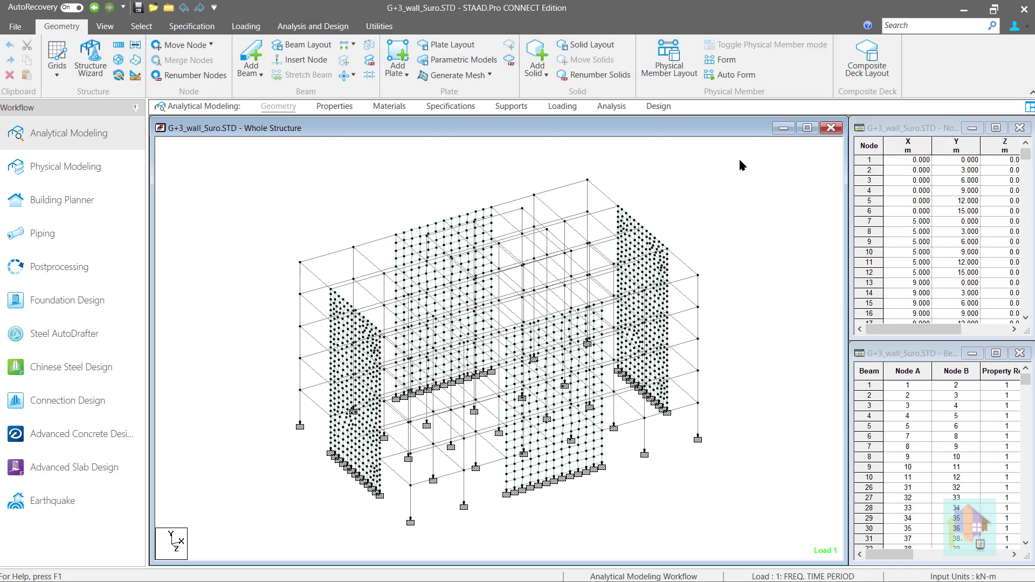
# Step: Check the default design codes for steel and concrete design
pyautogui.click(660, 106)
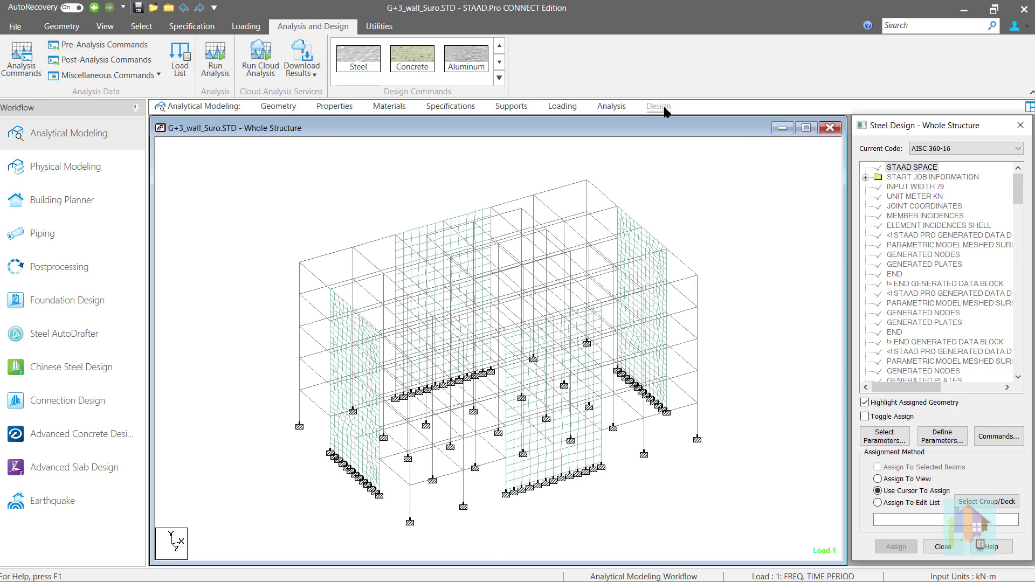
pyautogui.click(416, 66)
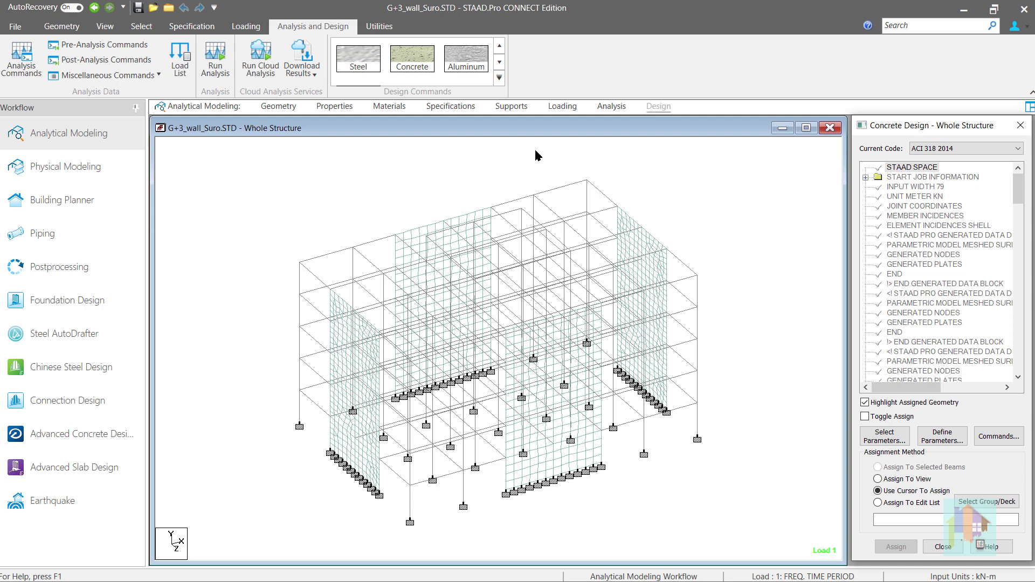
# Step: Switch to File Explorer, look at the AppData folder and return to the STAAD.Pro CONNECT Edition settings folder
pyautogui.hotkey('alt', 'Tab')
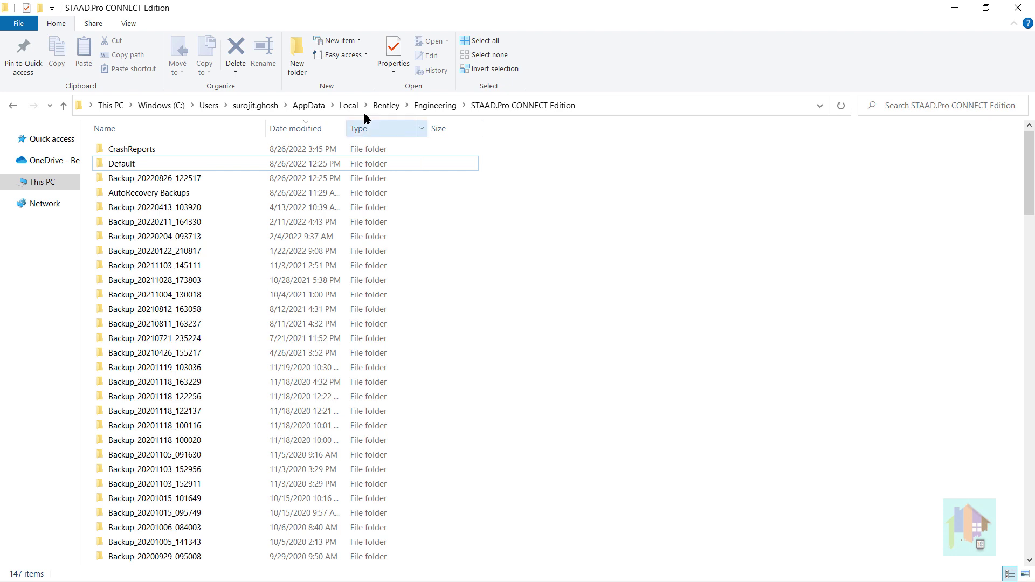
pyautogui.click(308, 106)
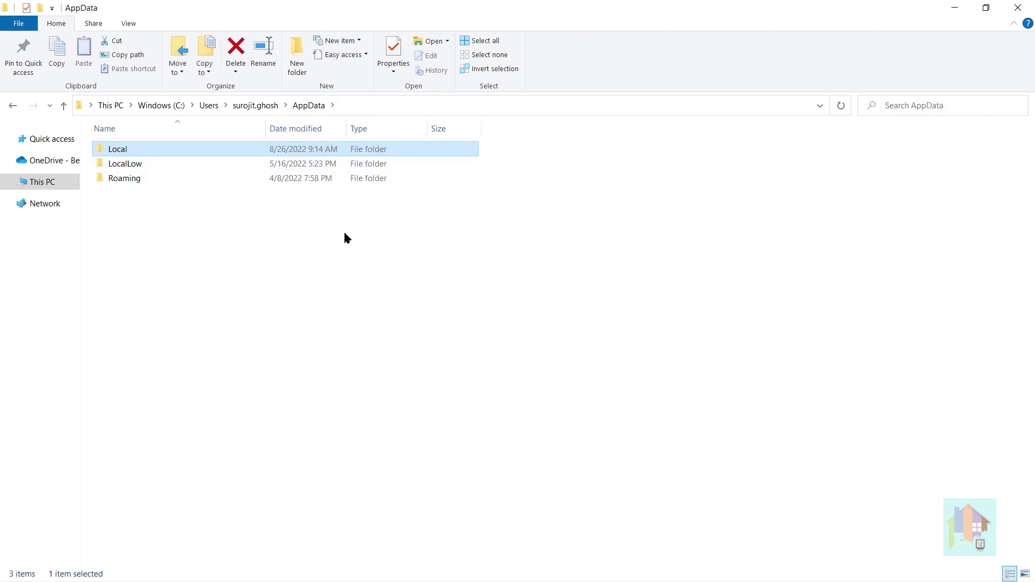
pyautogui.click(10, 106)
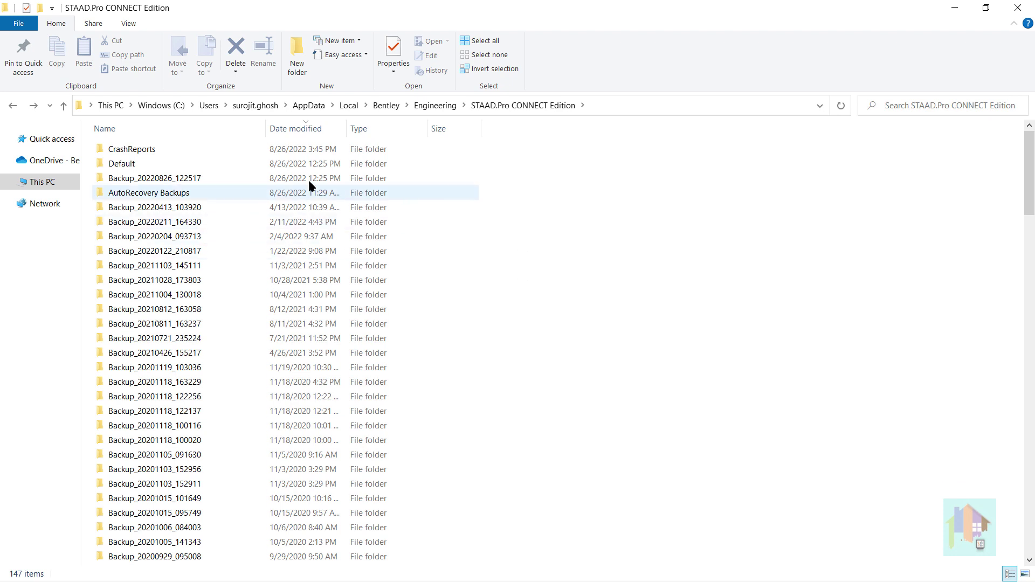
# Step: Select the Backup_20220826_122517 folder and look through the list of older backup folders
pyautogui.click(226, 176)
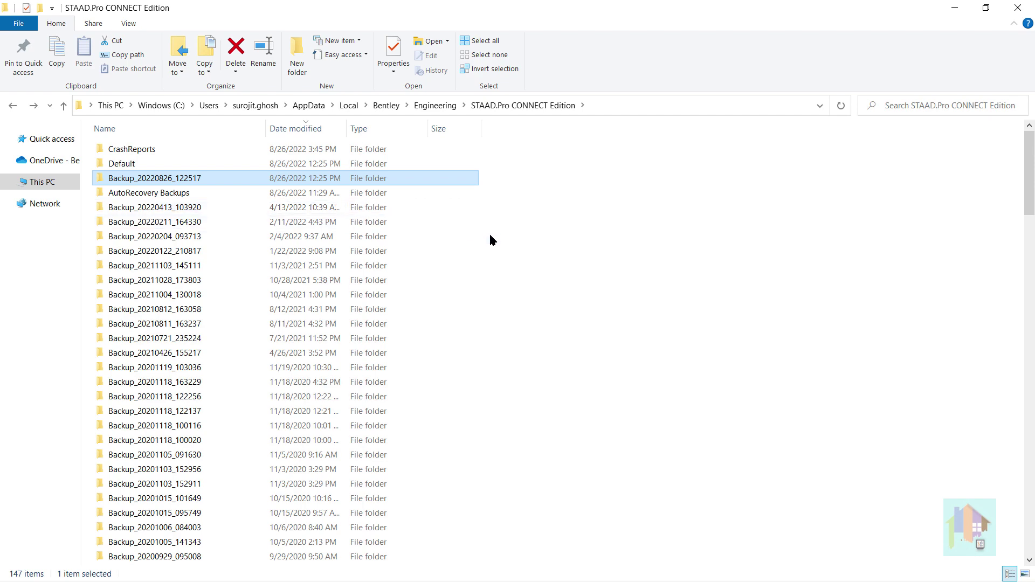
pyautogui.scroll(-7, 491, 239)
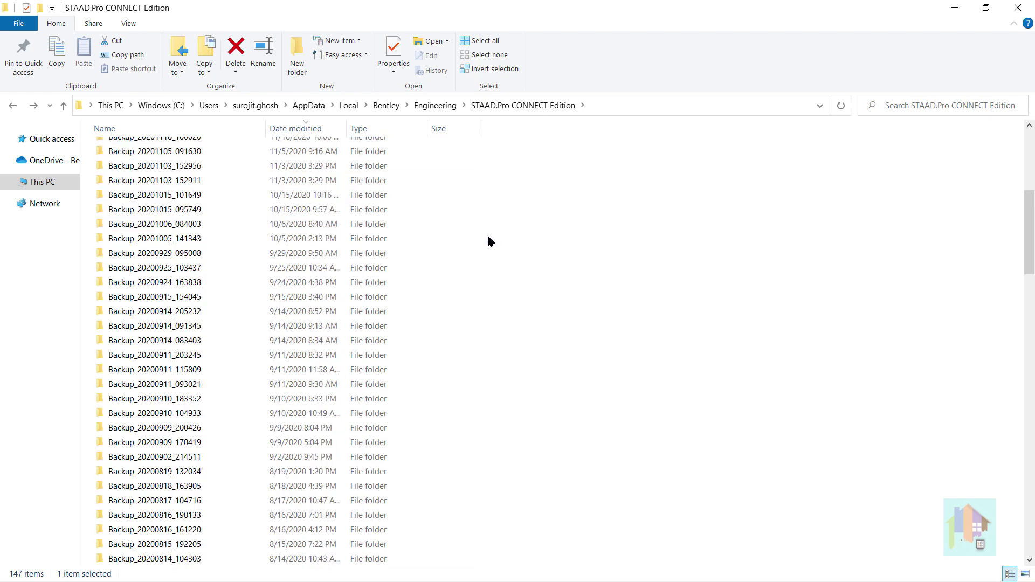
pyautogui.scroll(8, 489, 240)
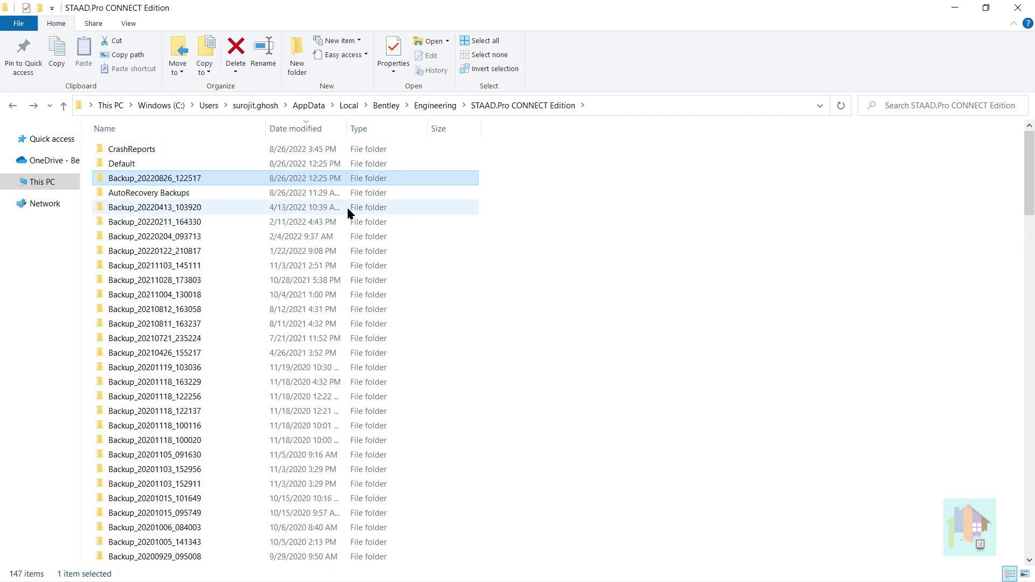
# Step: Open the Default settings folder and browse through RamConnection and Database to its Connections folder
pyautogui.click(181, 163)
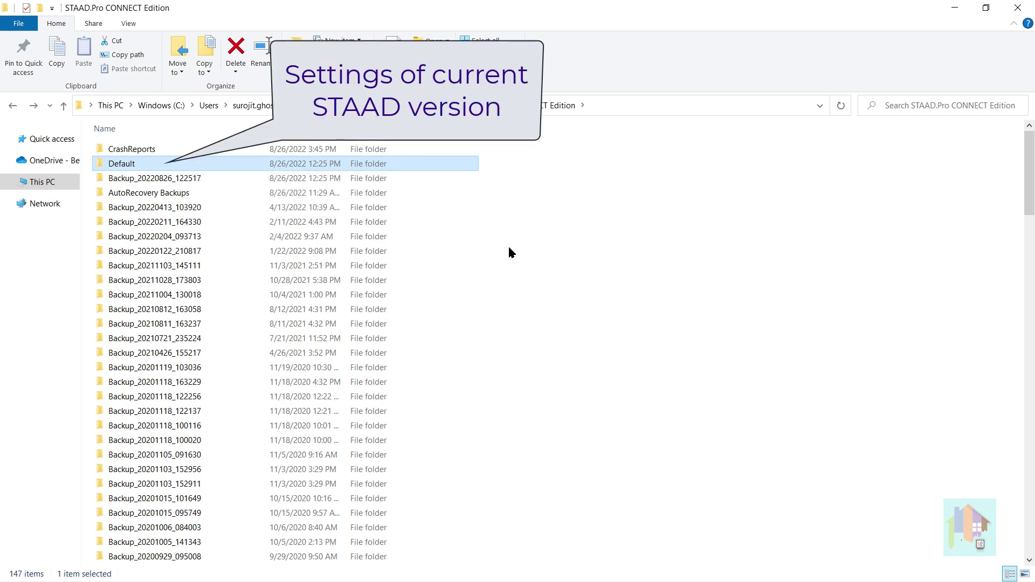
pyautogui.doubleClick(206, 163)
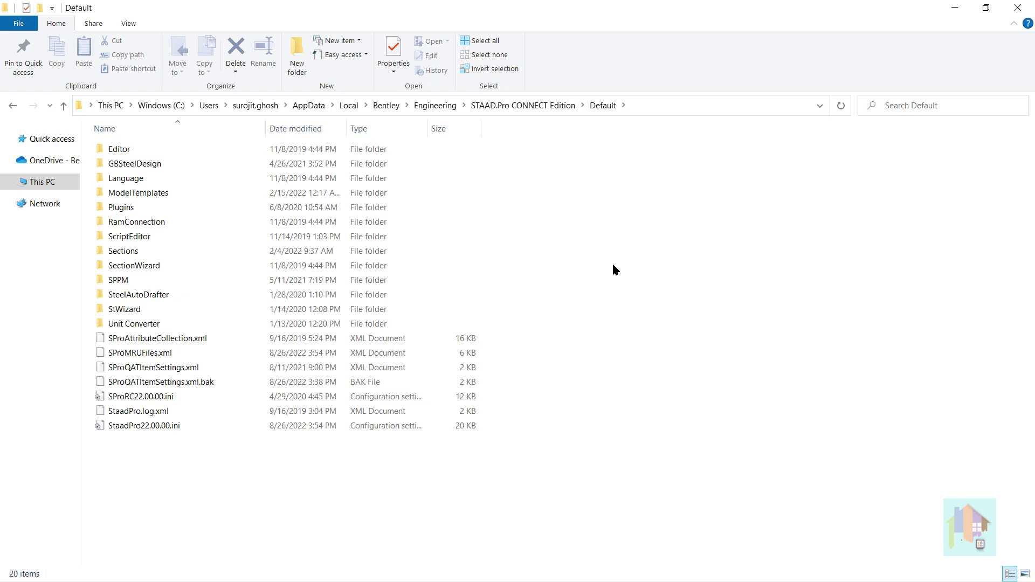
pyautogui.doubleClick(142, 223)
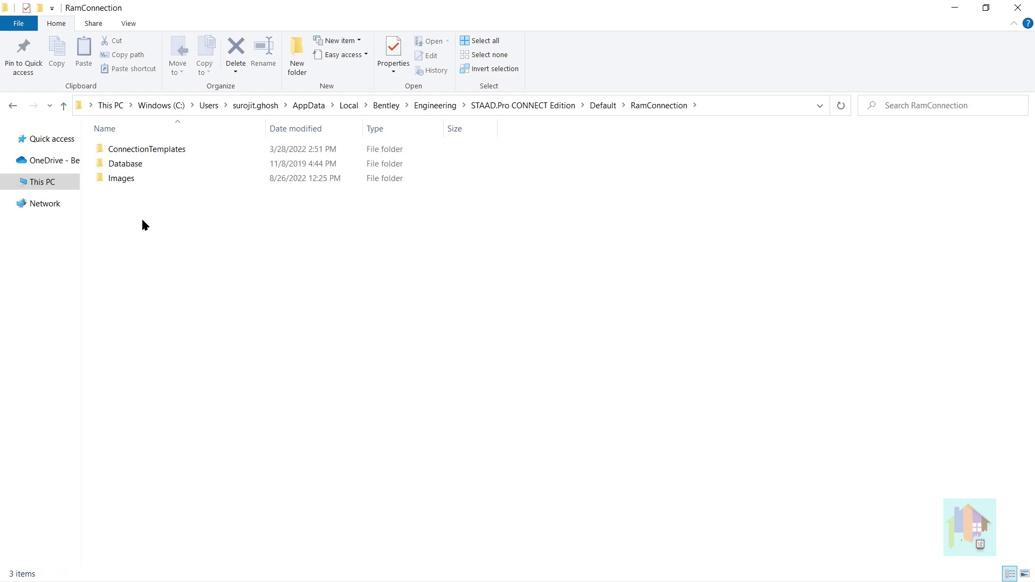
pyautogui.doubleClick(135, 168)
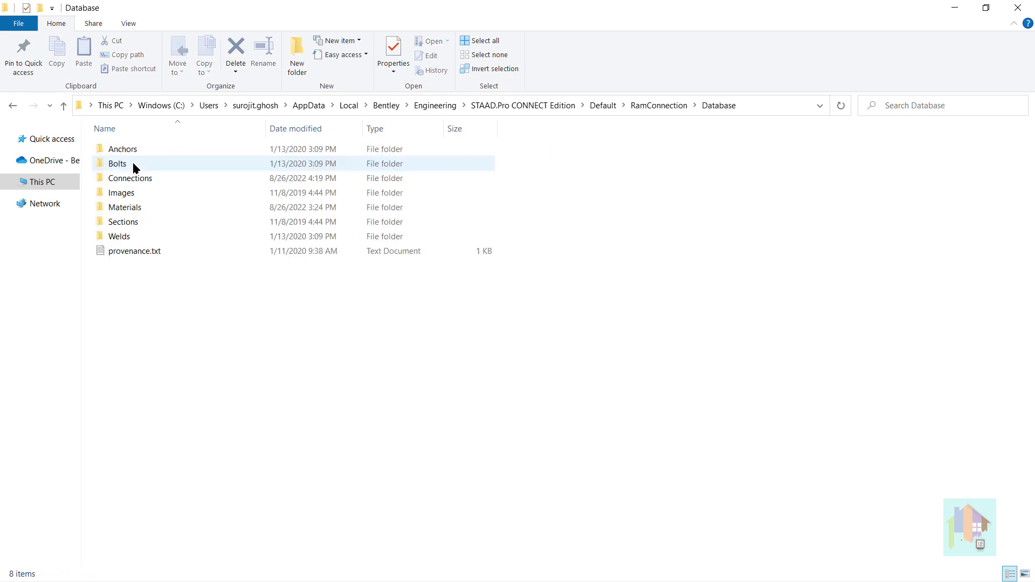
pyautogui.click(140, 180)
pyautogui.doubleClick(139, 179)
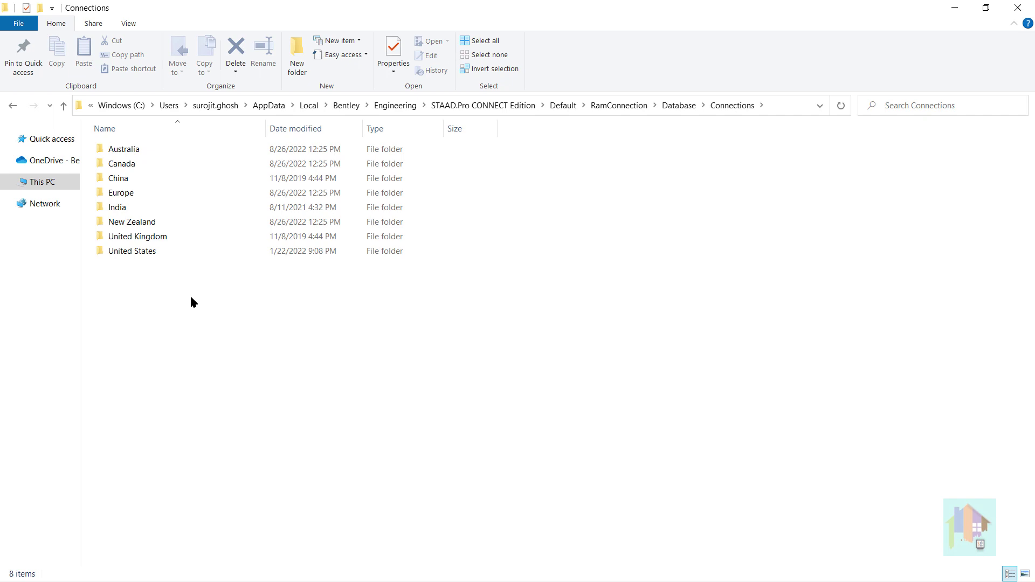
# Step: Look at the files in Default's Sections folder and return to the STAAD.Pro CONNECT Edition folder
pyautogui.click(563, 105)
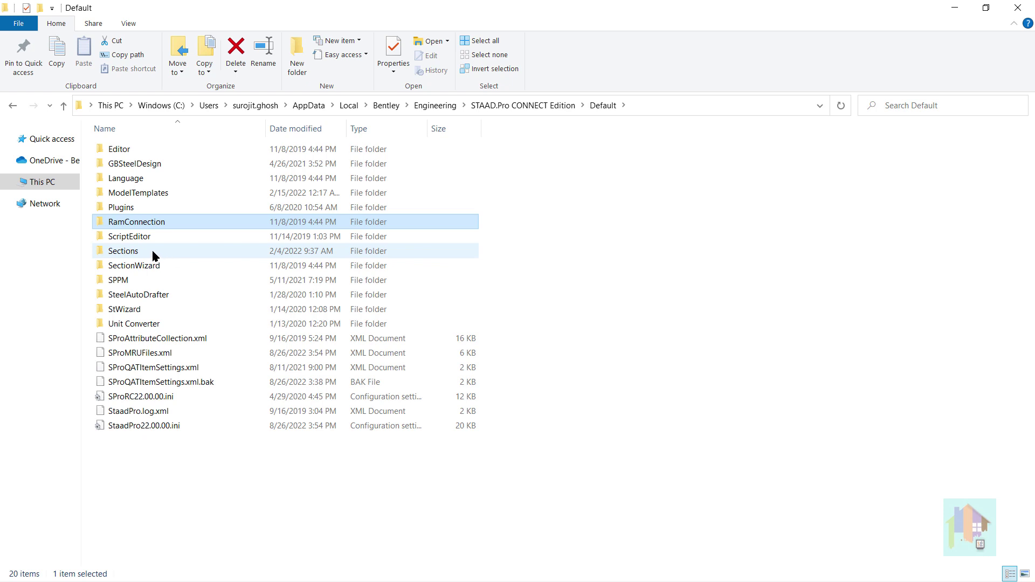
pyautogui.doubleClick(151, 252)
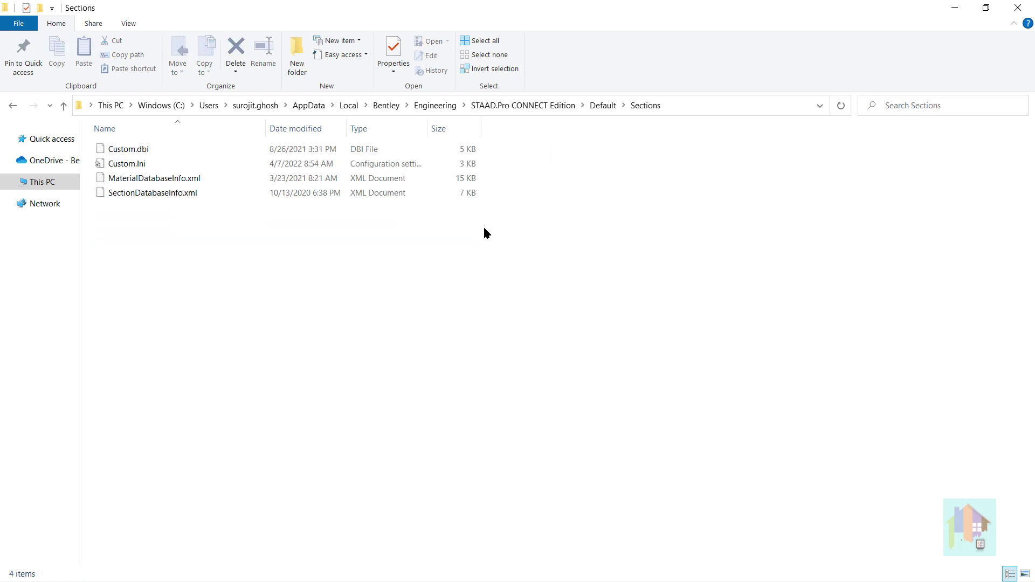
pyautogui.click(596, 107)
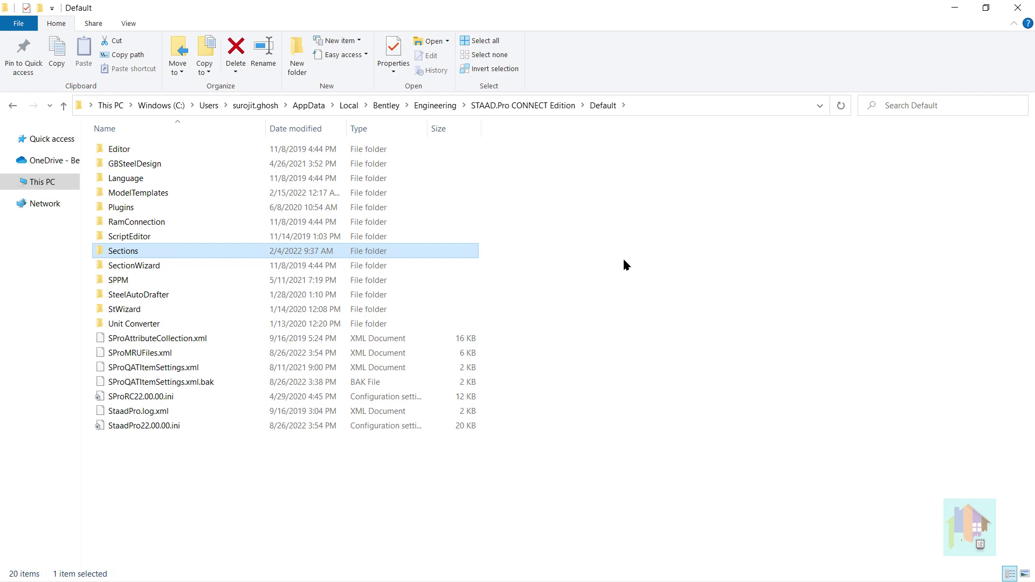
pyautogui.click(549, 106)
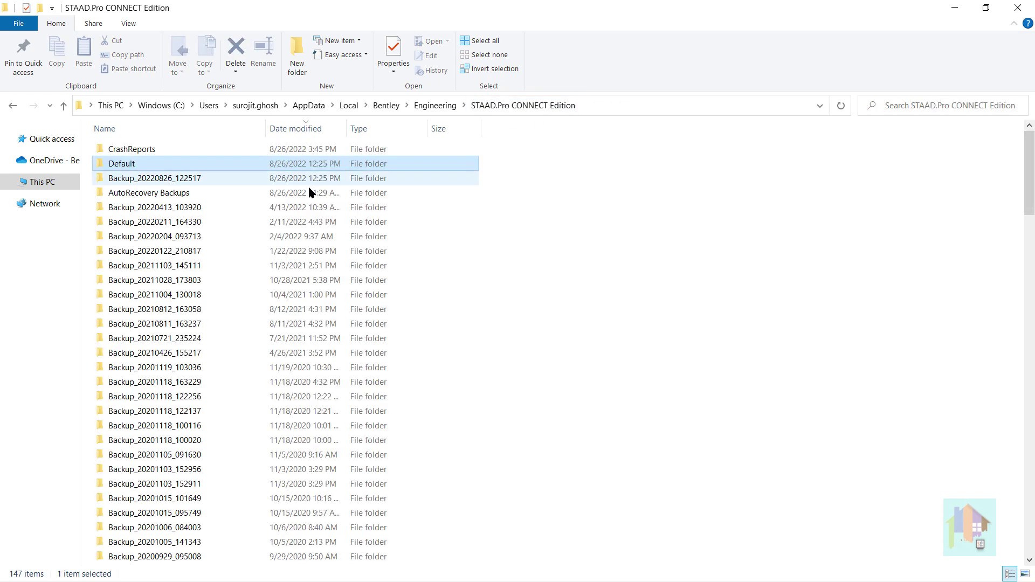
pyautogui.click(186, 181)
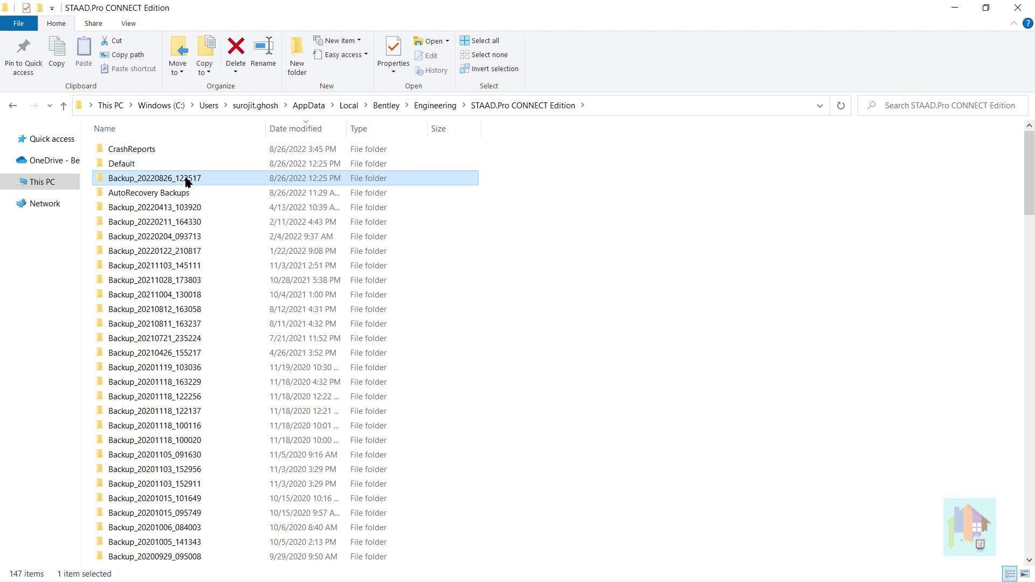
pyautogui.click(154, 195)
pyautogui.doubleClick(154, 195)
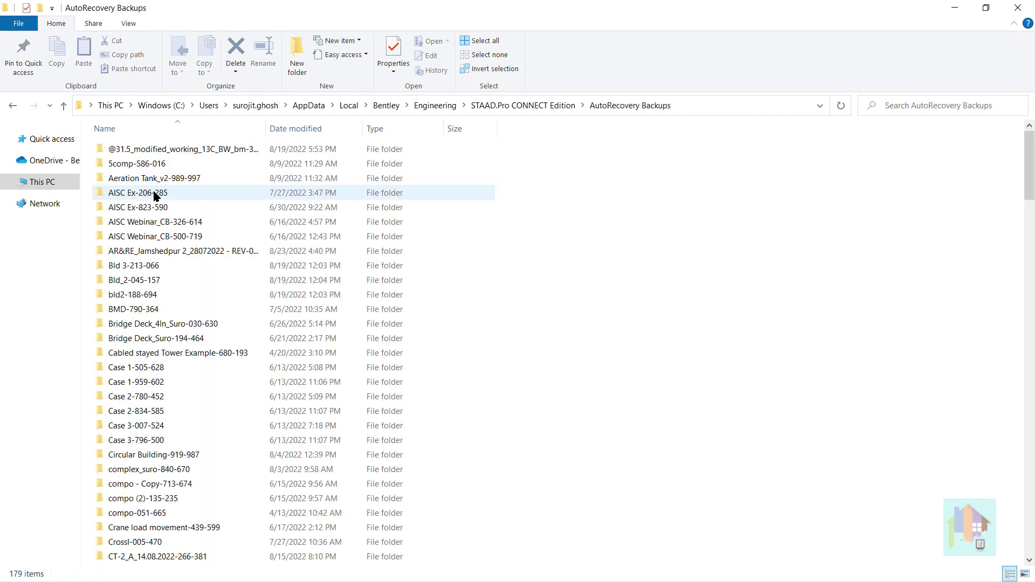
pyautogui.doubleClick(172, 149)
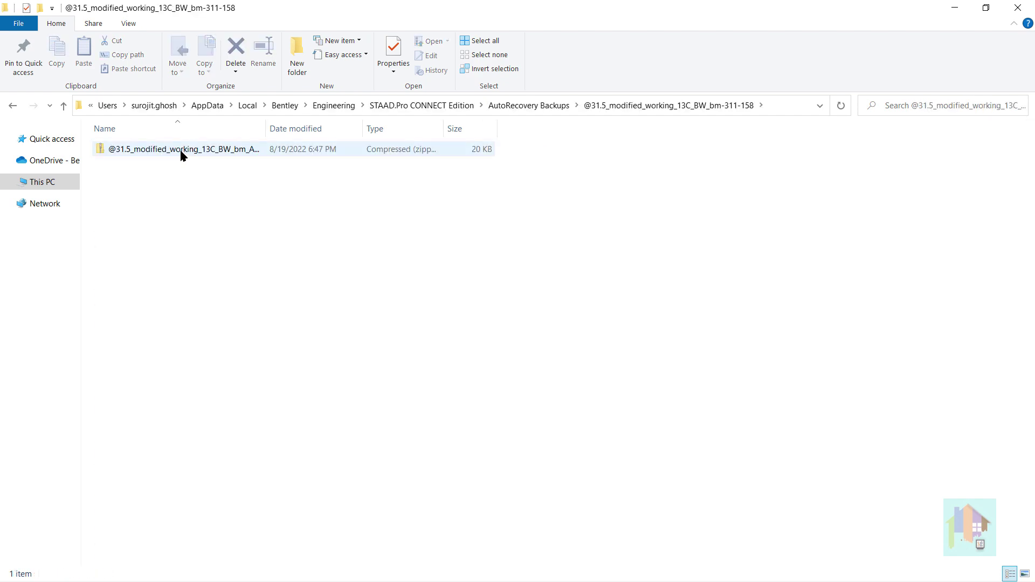
pyautogui.doubleClick(181, 153)
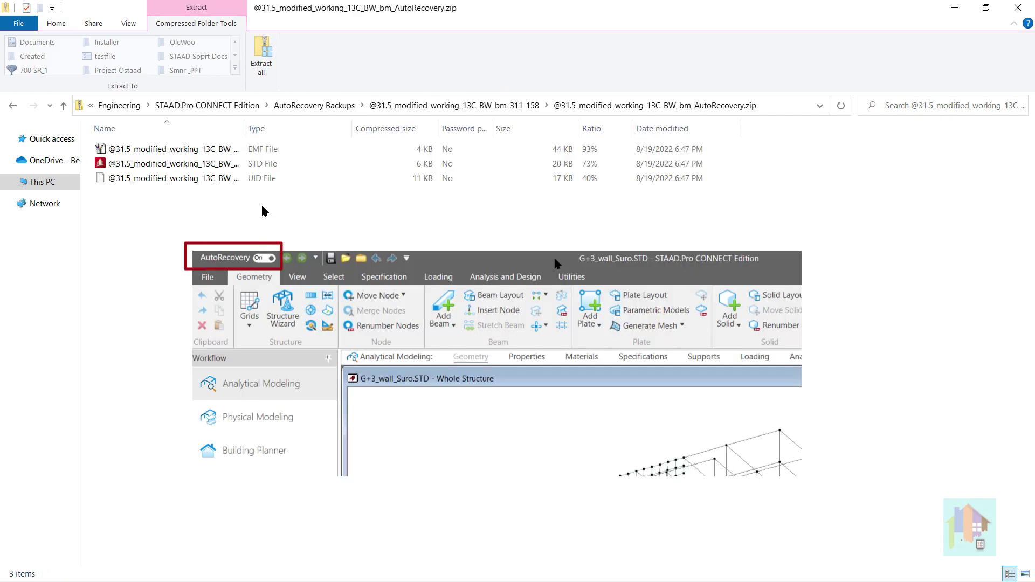
pyautogui.click(327, 107)
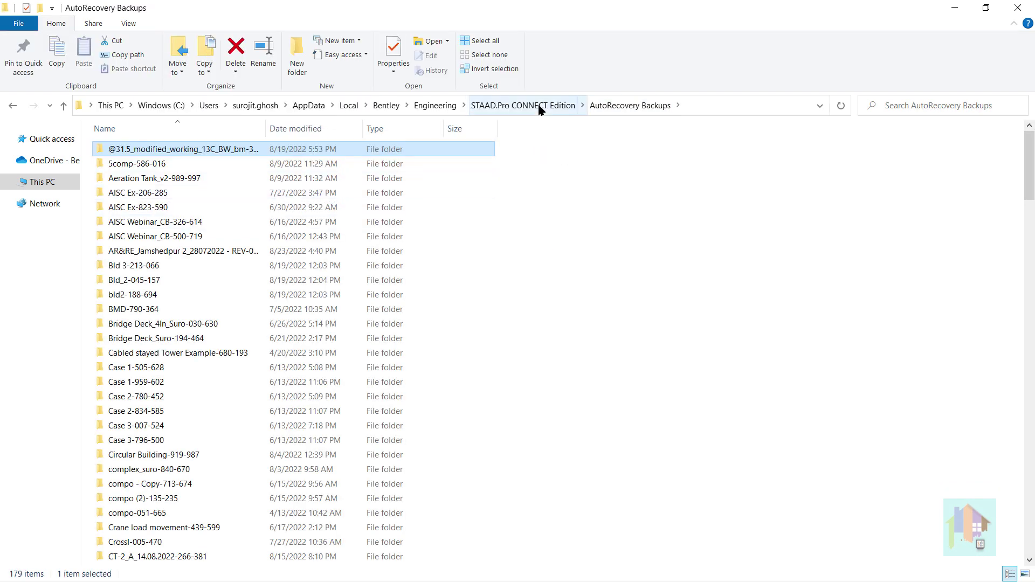
pyautogui.click(540, 107)
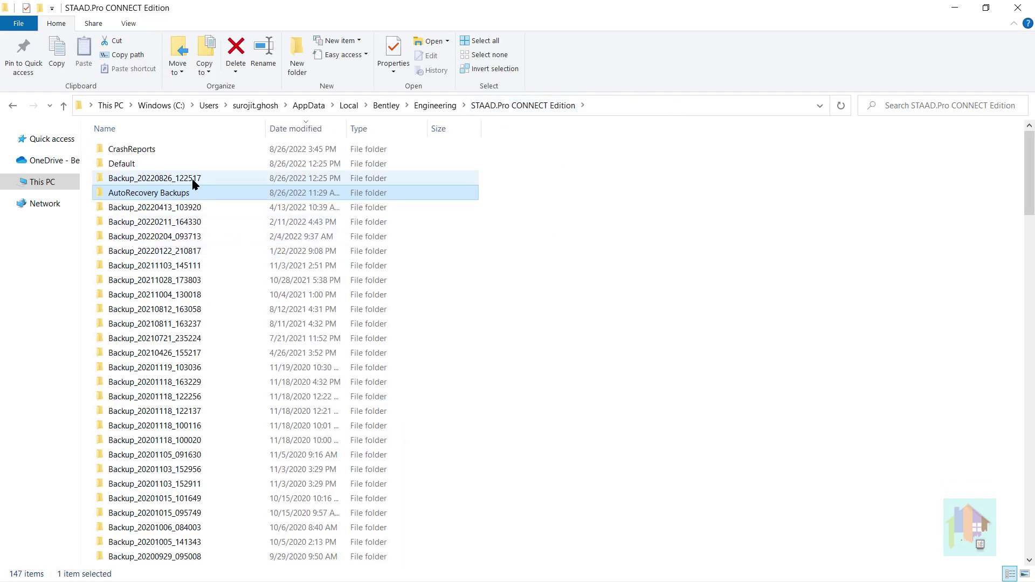
# Step: Open the Backup_20220826_122517 folder, examine the toolbar and popup commands in SProQATItemSettings.xml, and close the file
pyautogui.click(194, 181)
pyautogui.doubleClick(194, 181)
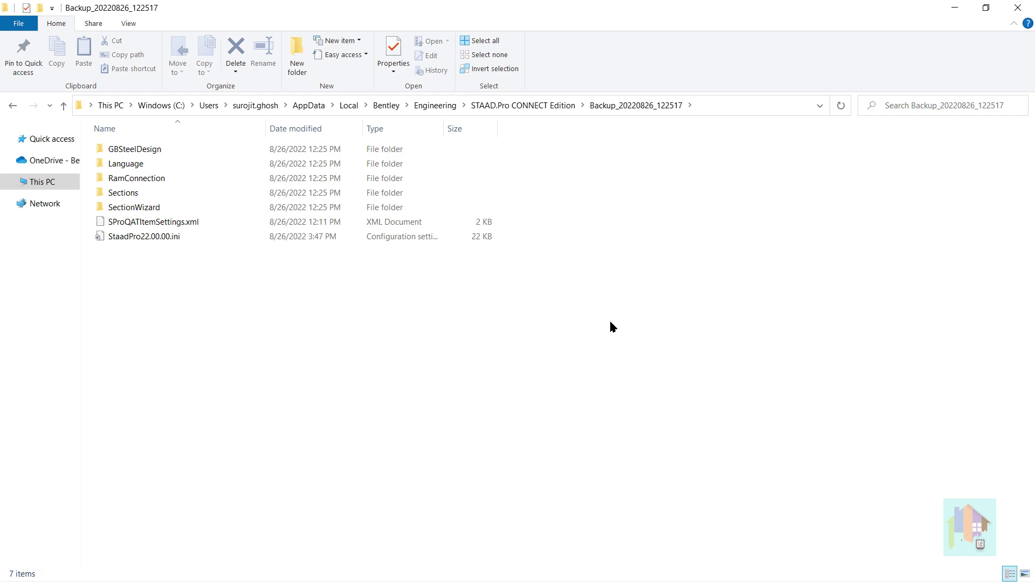
pyautogui.click(205, 222)
pyautogui.click(207, 237)
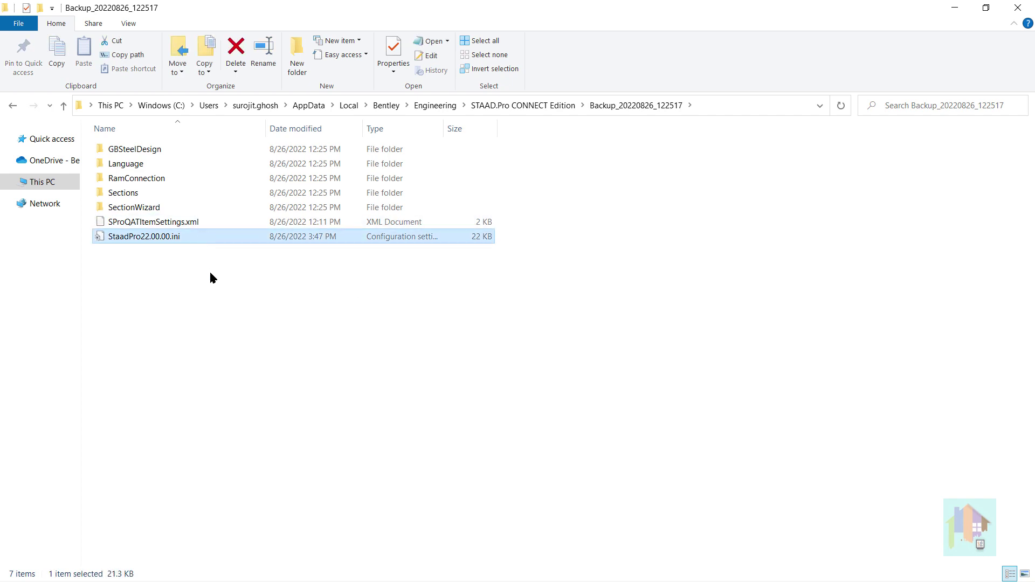
pyautogui.click(470, 315)
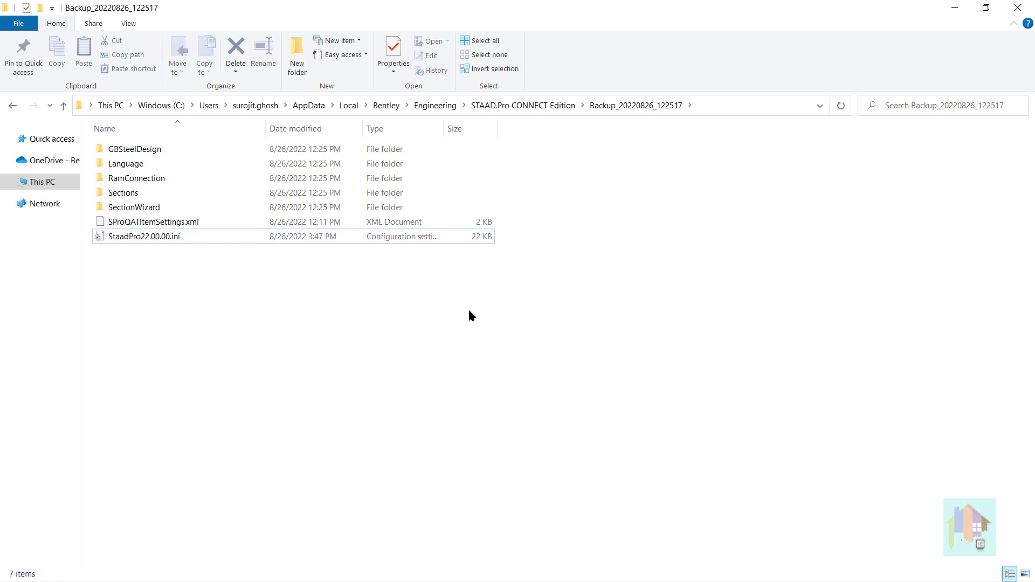
pyautogui.click(233, 221)
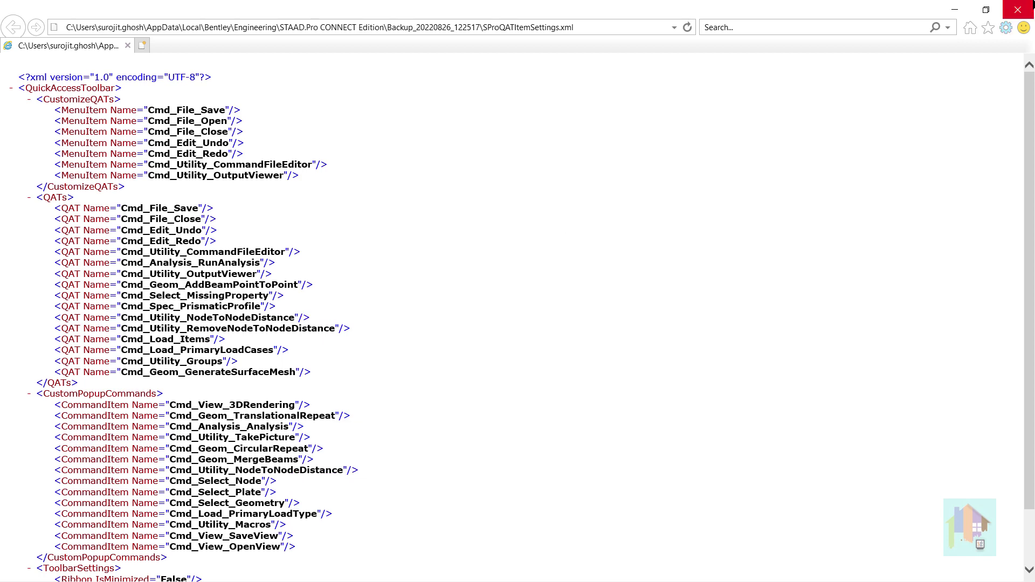
pyautogui.click(1017, 9)
# Step: Open the backed-up StaadPro22.00.00.ini in Notepad++, review its settings down to the user tools and macros, and close it
pyautogui.click(162, 237)
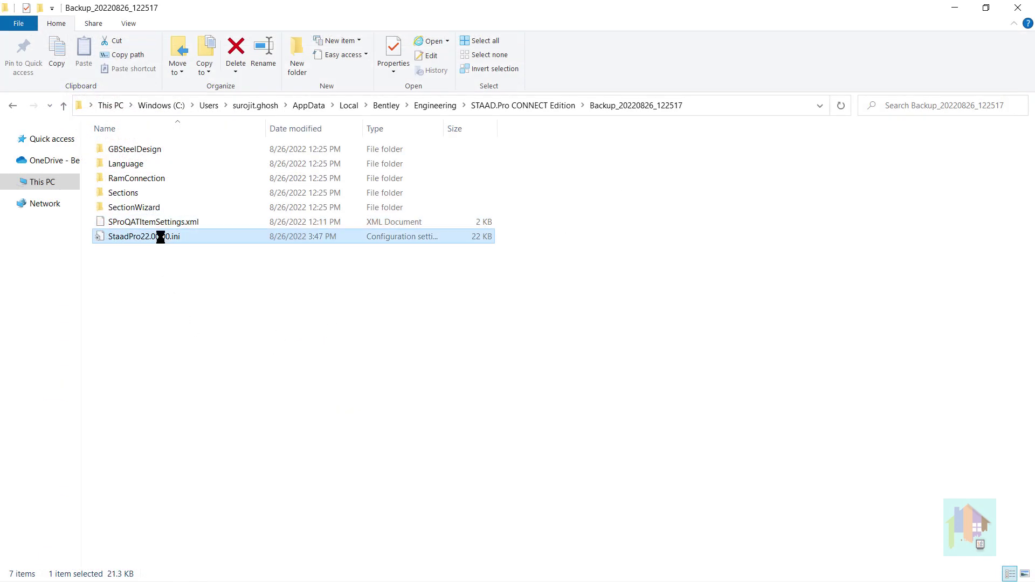
pyautogui.rightClick(161, 239)
pyautogui.click(275, 321)
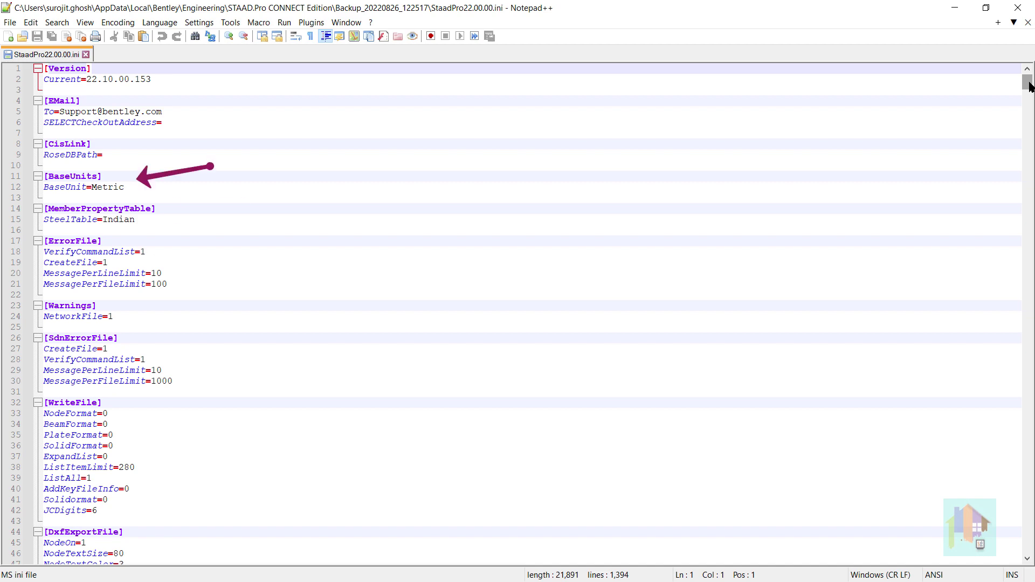
pyautogui.moveTo(1029, 86); pyautogui.dragTo(1029, 527)
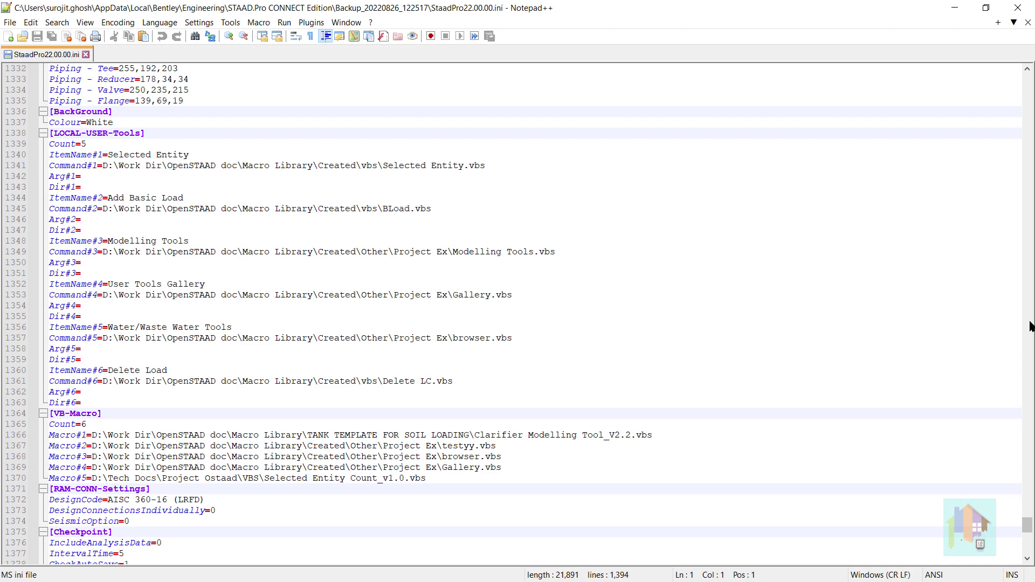
pyautogui.click(1017, 8)
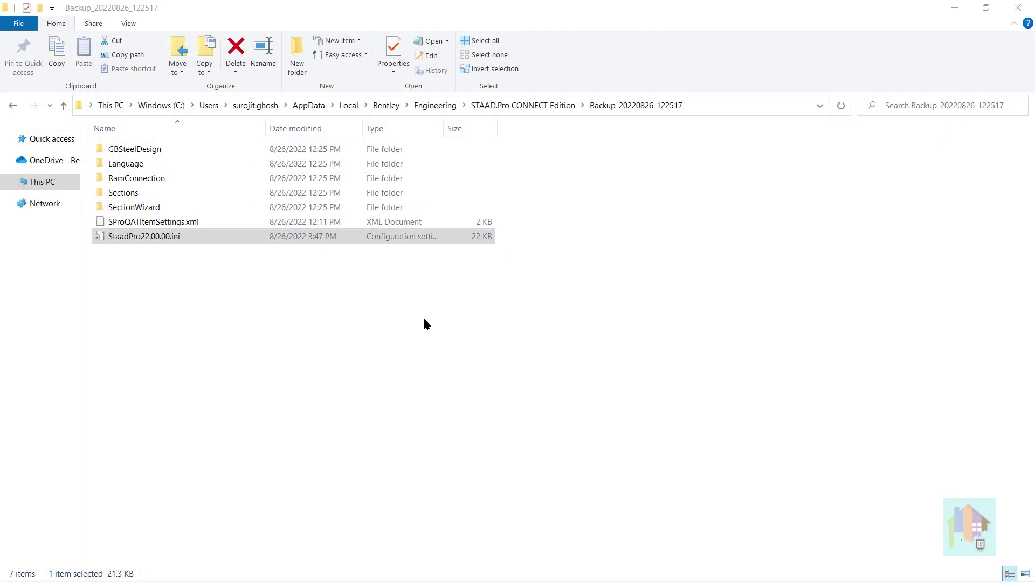
# Step: Copy all contents of Backup_20220826_122517 into the Default folder, replacing the files with the same names
pyautogui.moveTo(414, 320); pyautogui.dragTo(264, 141)
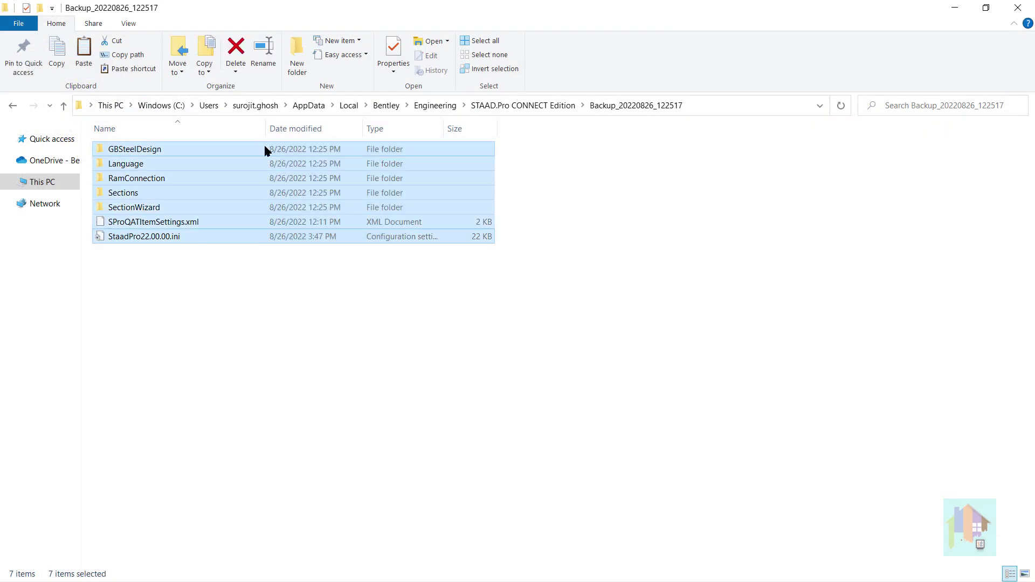
pyautogui.click(12, 106)
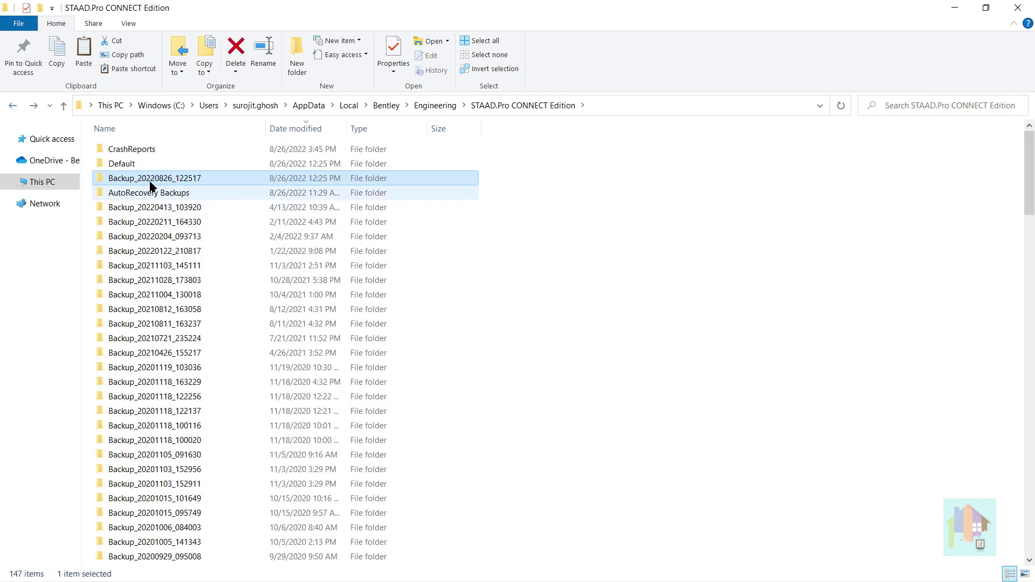
pyautogui.doubleClick(147, 164)
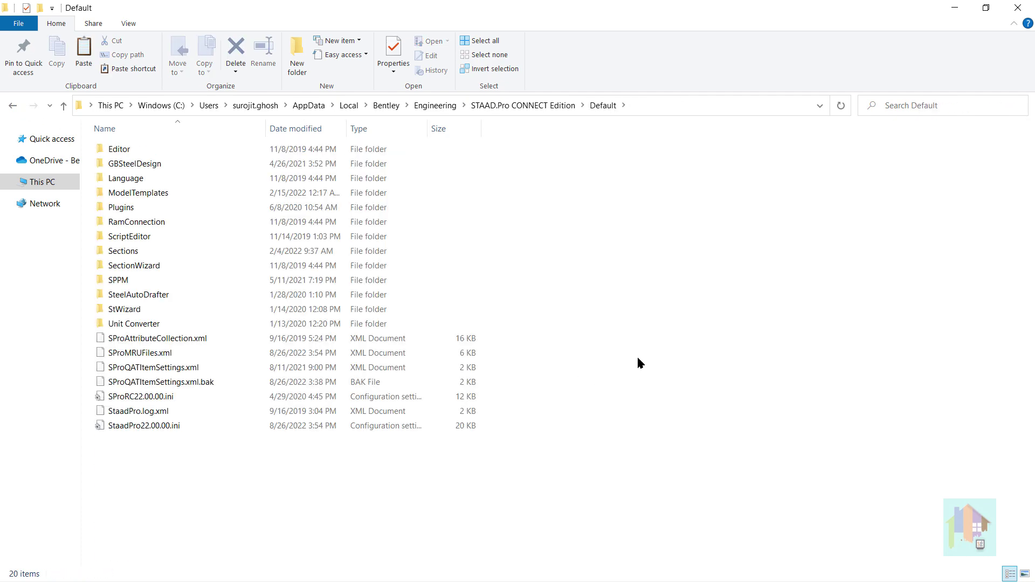
pyautogui.hotkey('ctrl', 'v')
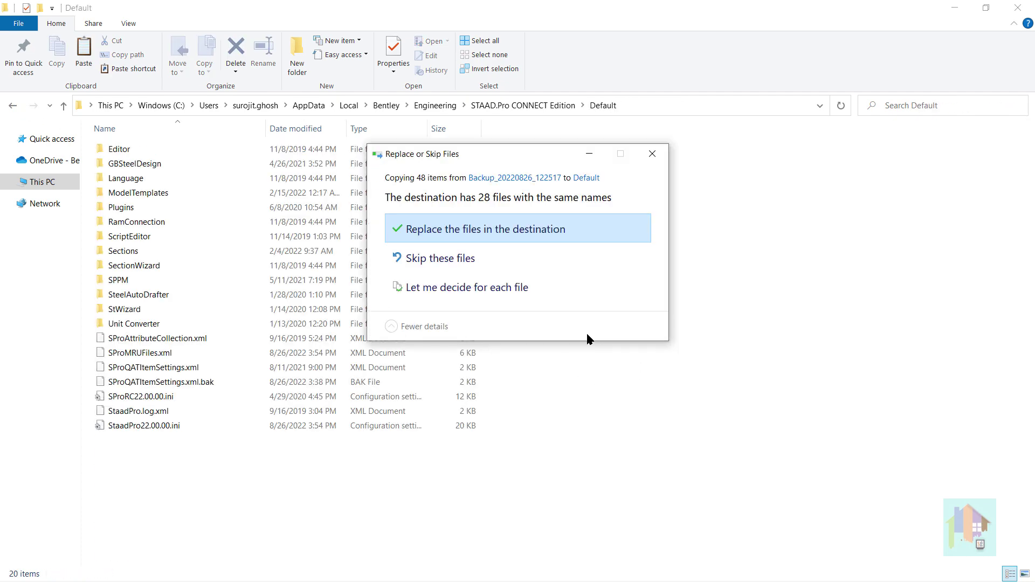
pyautogui.click(535, 235)
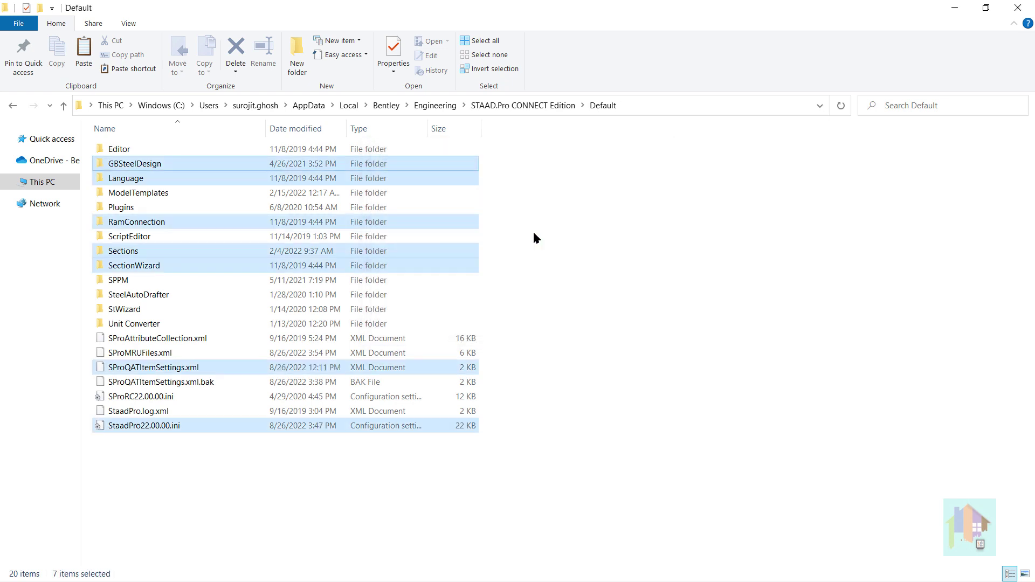
pyautogui.click(636, 309)
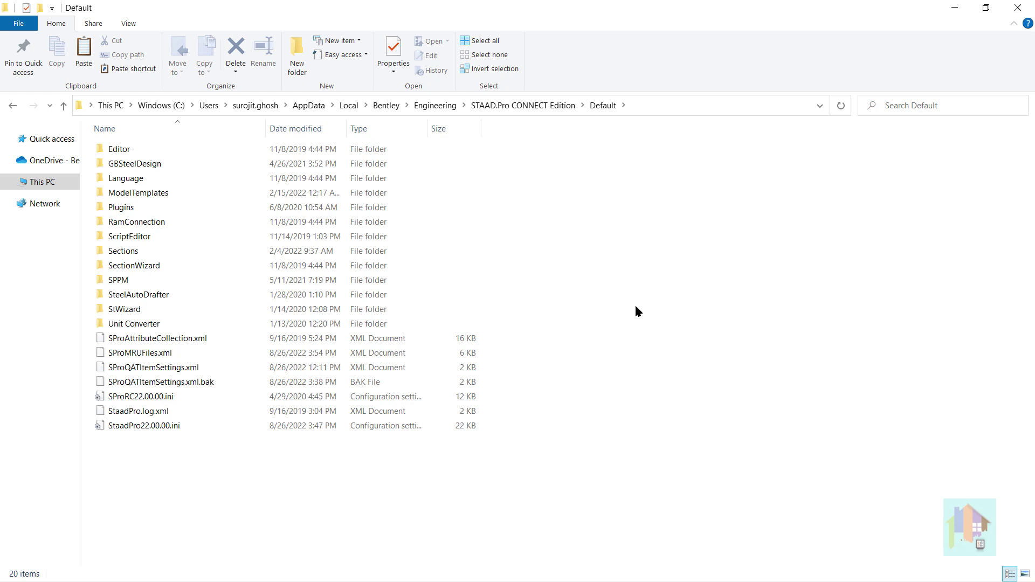
# Step: Check the MyBCF folder under RamConnection\Database\Connections and return to the Default folder
pyautogui.doubleClick(145, 222)
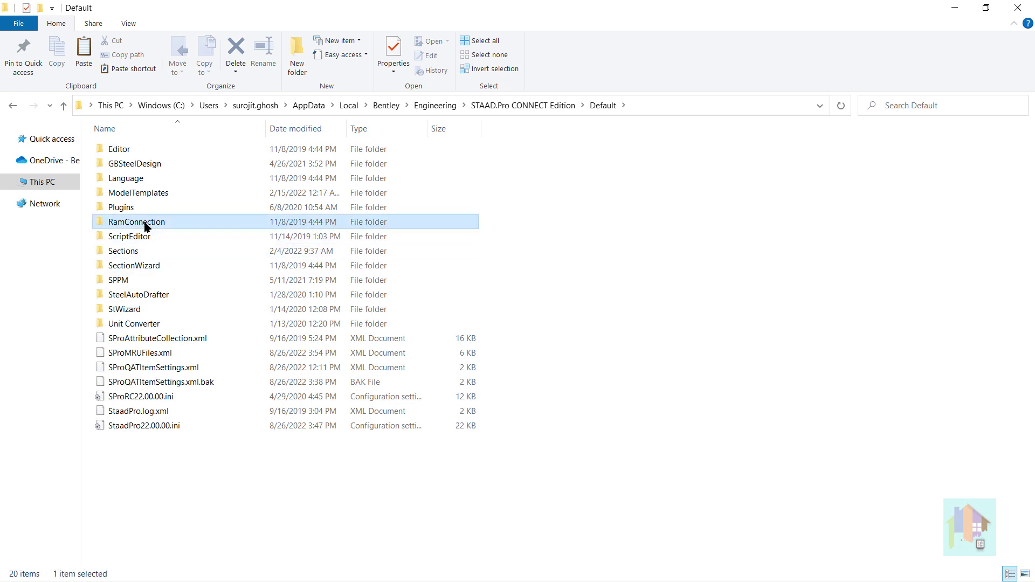
pyautogui.doubleClick(142, 164)
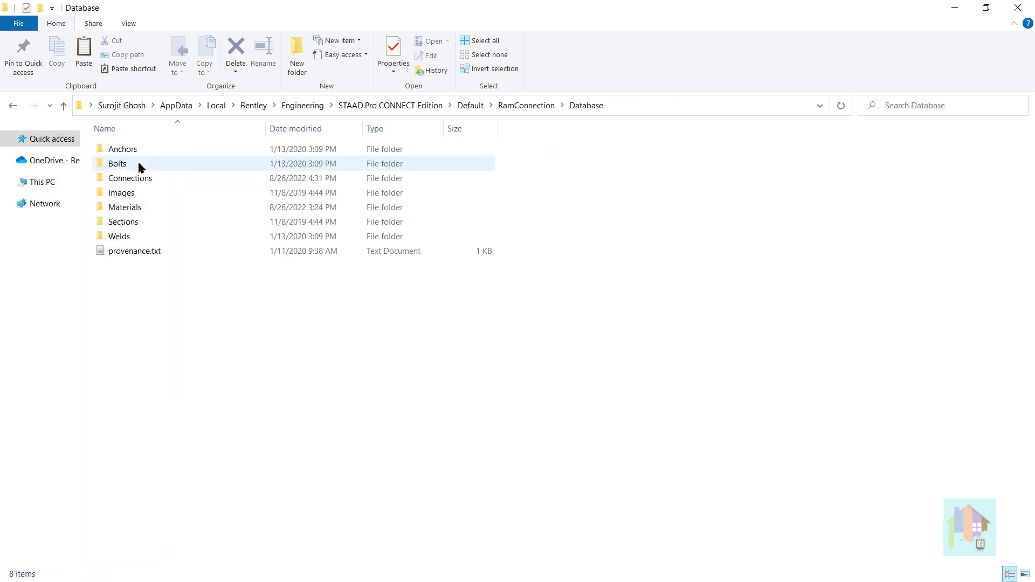
pyautogui.doubleClick(137, 178)
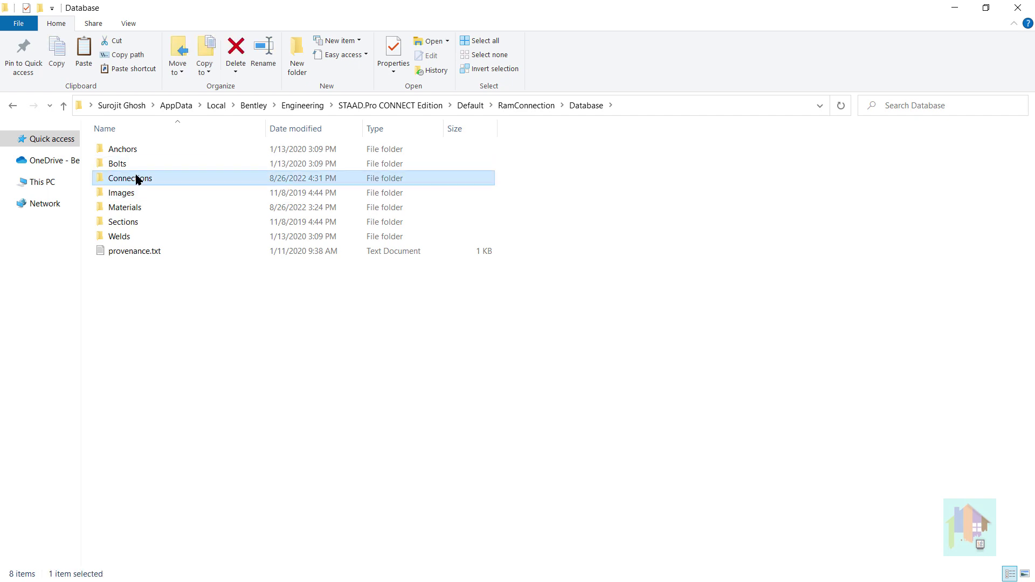
pyautogui.click(148, 223)
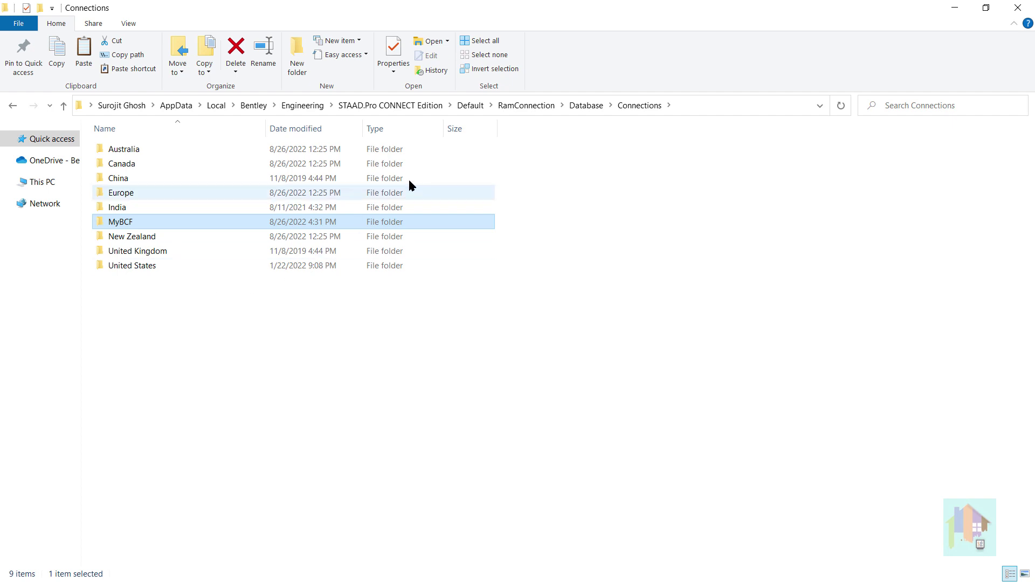
pyautogui.click(470, 106)
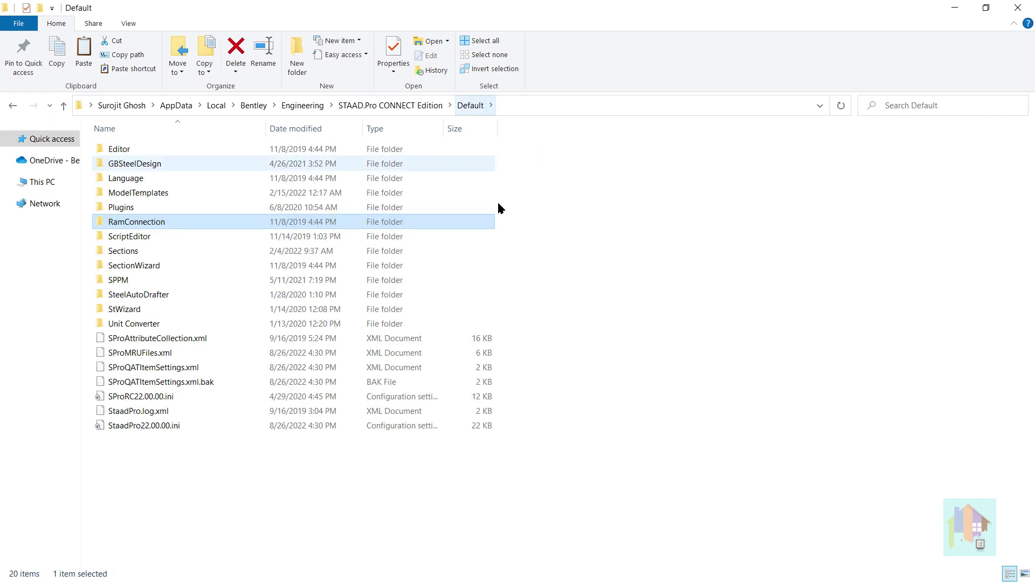
pyautogui.click(582, 509)
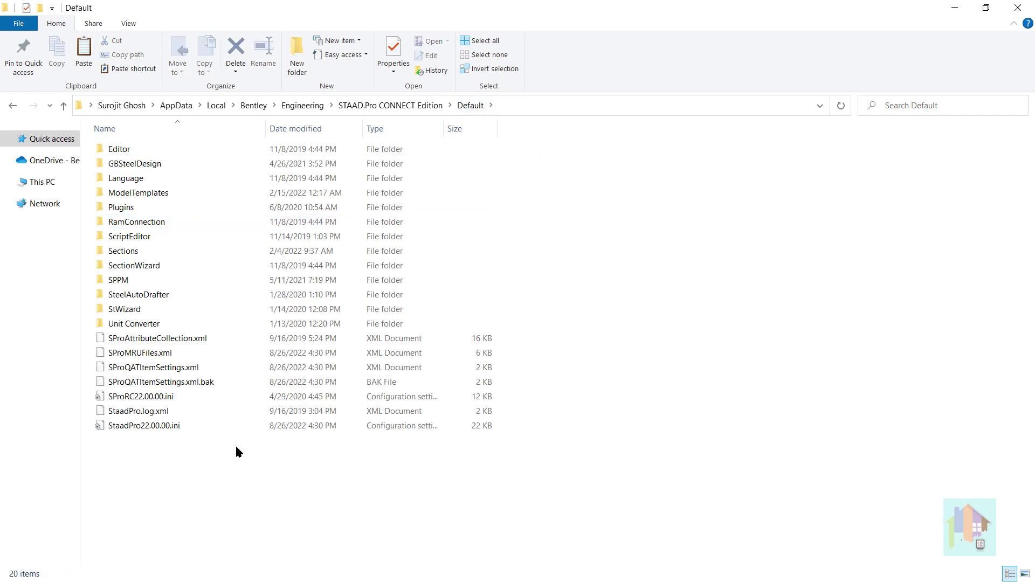
# Step: Open the restored StaadPro22.00.00.ini in Notepad, review its base unit and steel table settings, and close the file
pyautogui.click(171, 426)
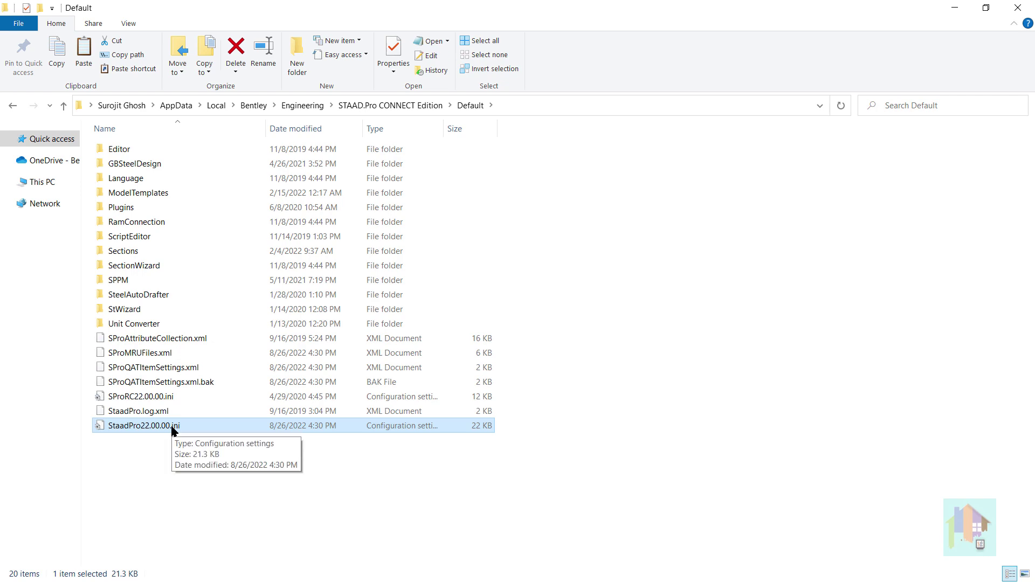
pyautogui.doubleClick(172, 426)
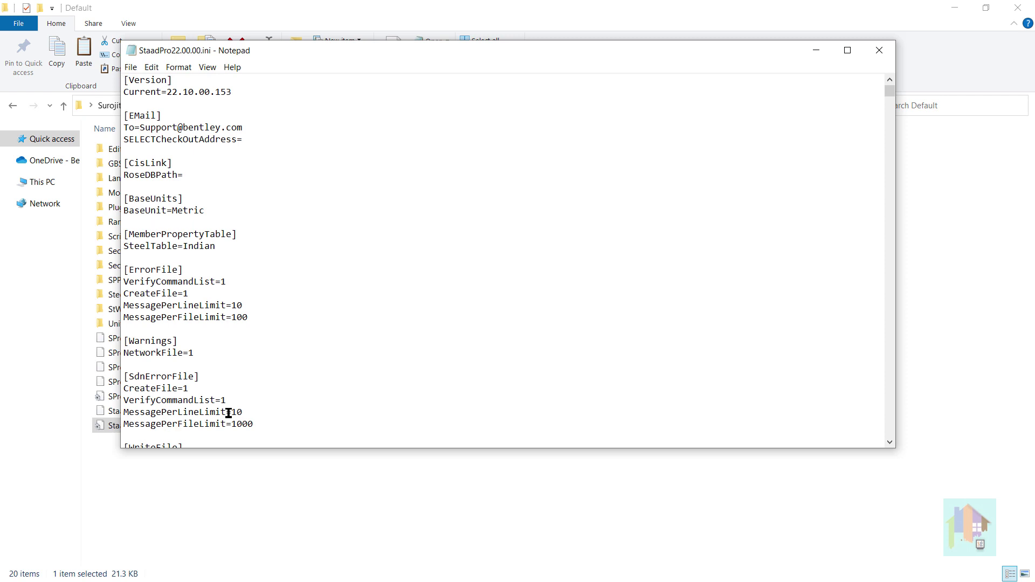
pyautogui.scroll(-3, 490, 334)
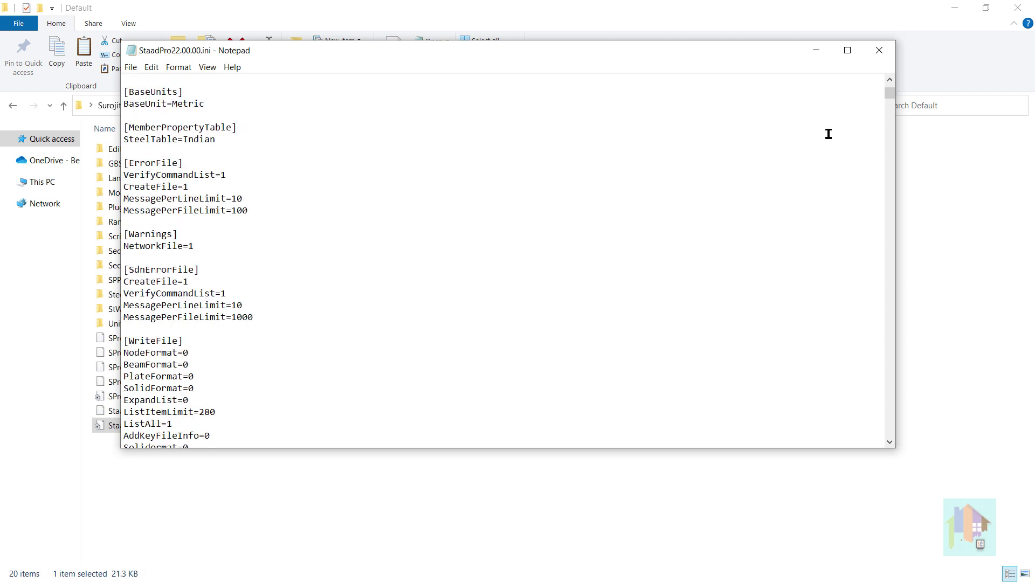
pyautogui.click(880, 50)
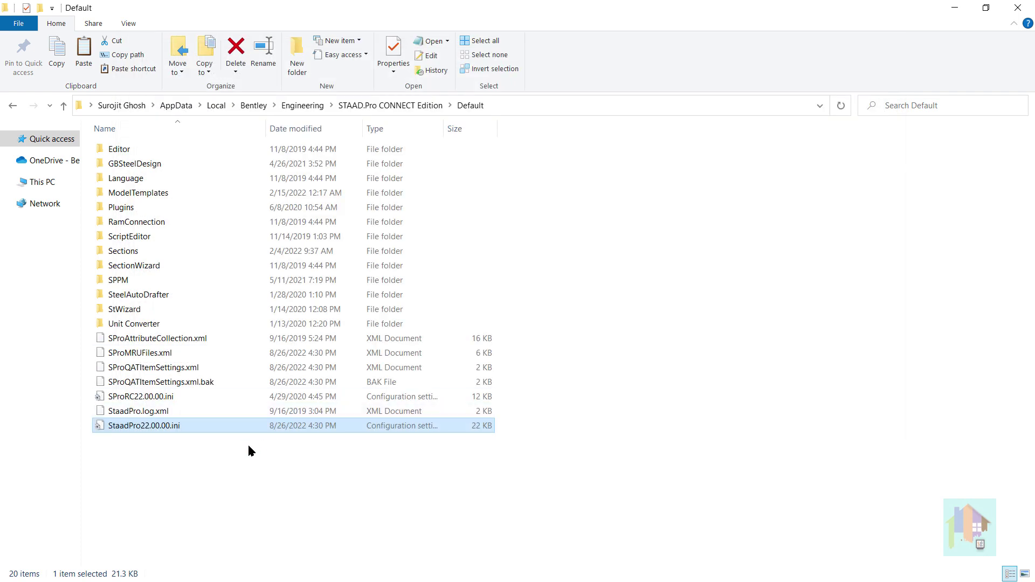
# Step: Compare the Default StaadPro22.00.00.ini with the Backup_20220122_210817 copy in WinMerge, review the color and user tool differences, and close the comparison
pyautogui.rightClick(171, 427)
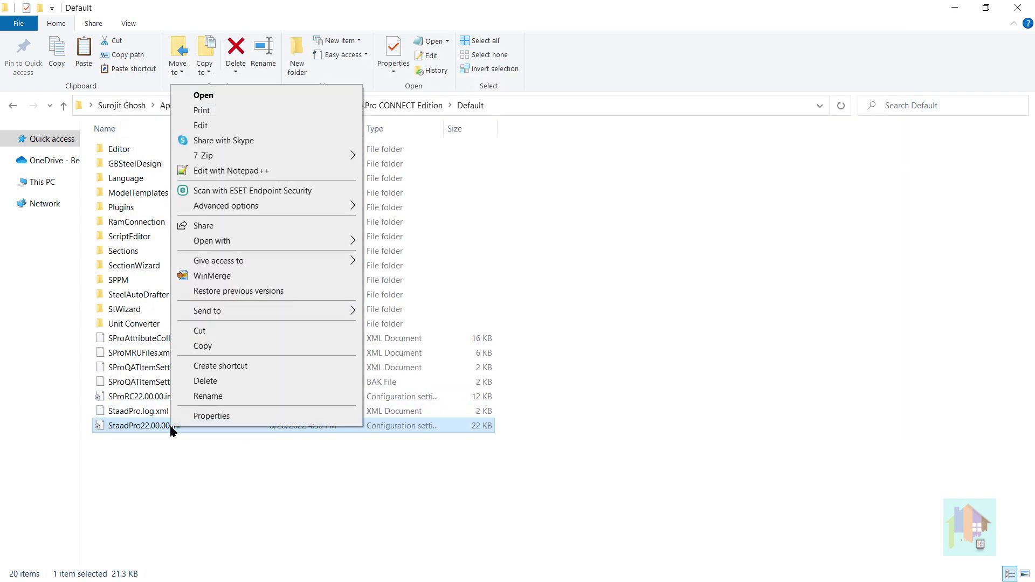
pyautogui.click(239, 276)
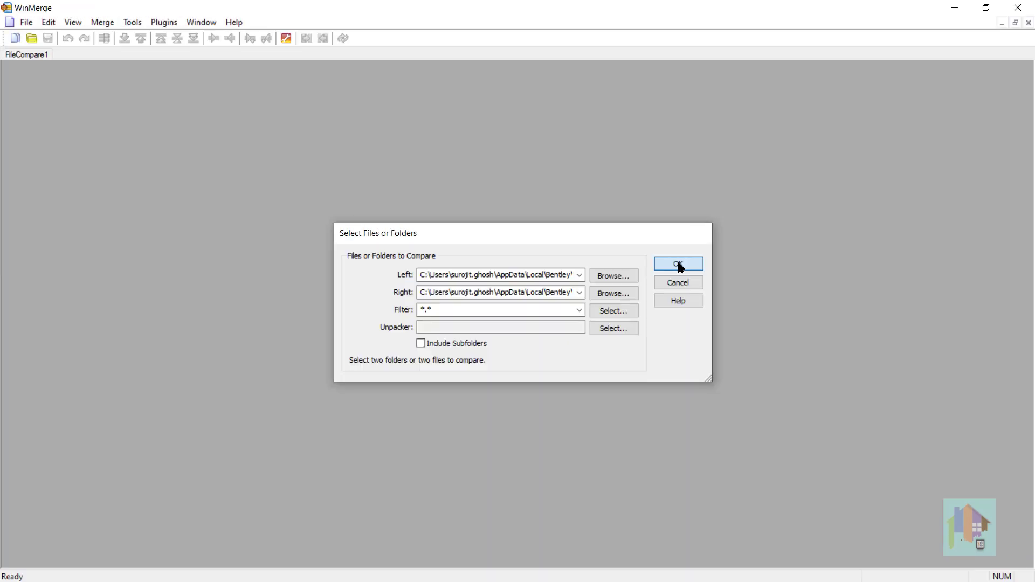
pyautogui.click(677, 264)
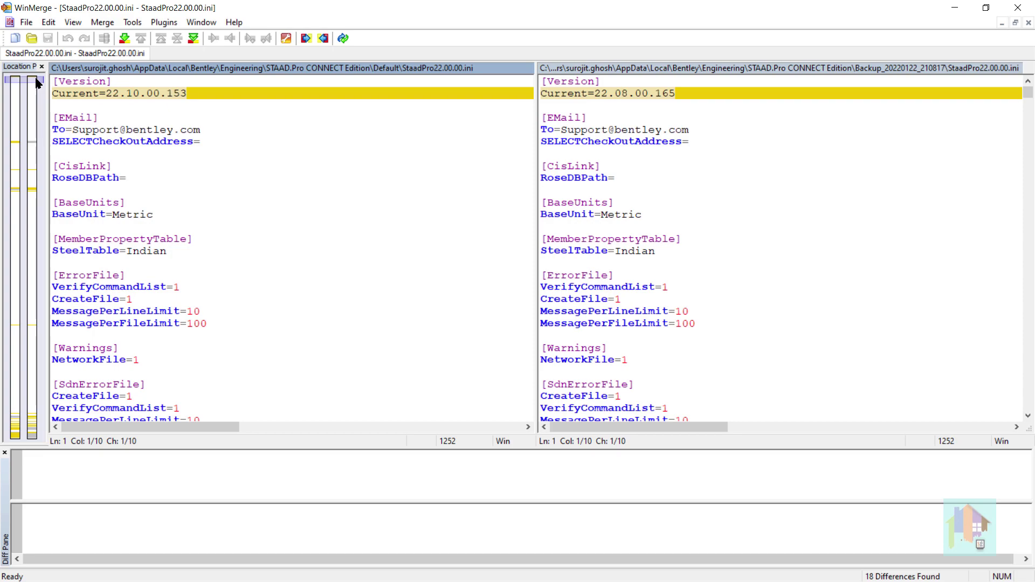
pyautogui.moveTo(36, 80); pyautogui.dragTo(66, 411)
pyautogui.scroll(-15, 66, 413)
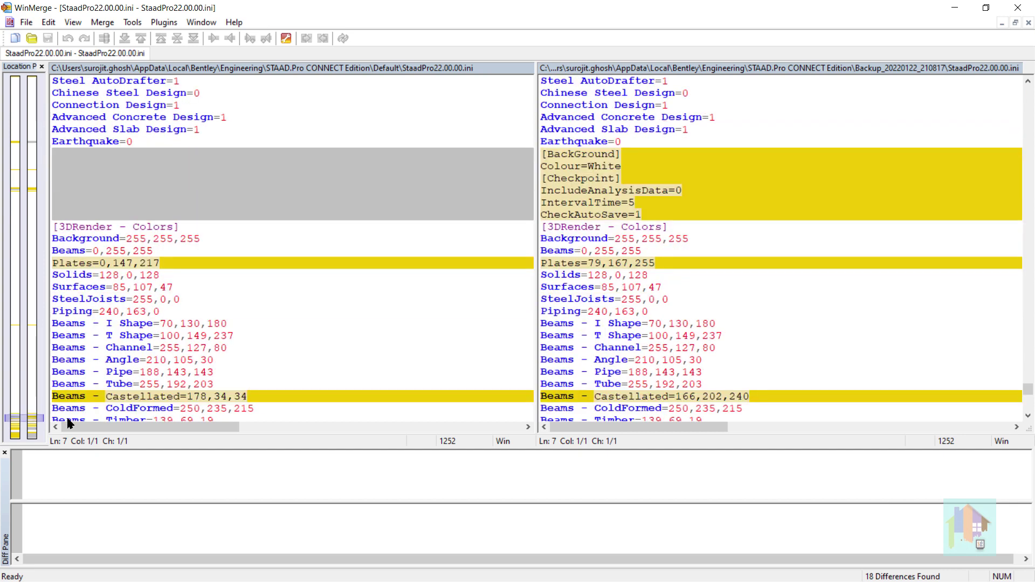
pyautogui.scroll(-3, 68, 424)
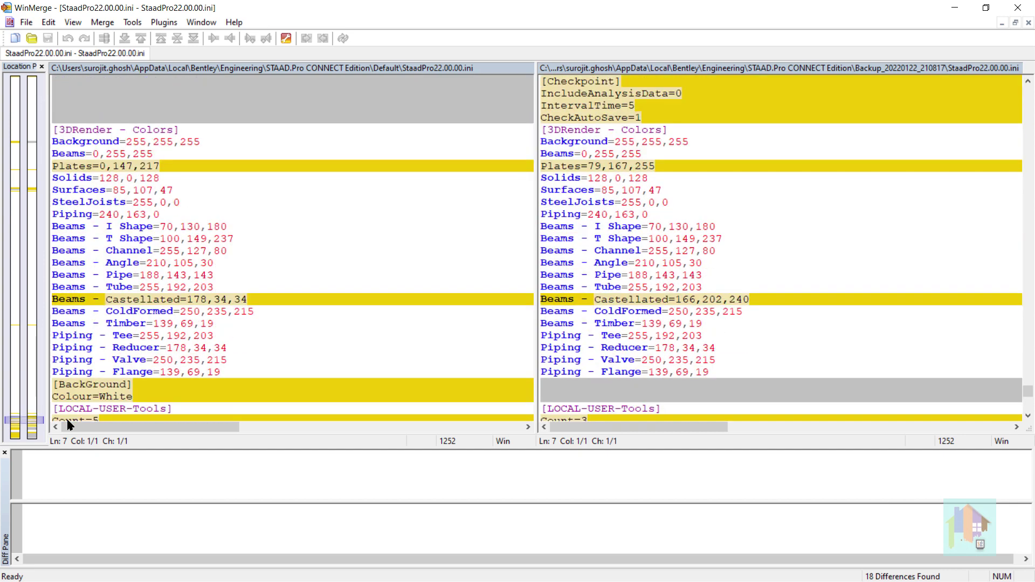
pyautogui.click(37, 425)
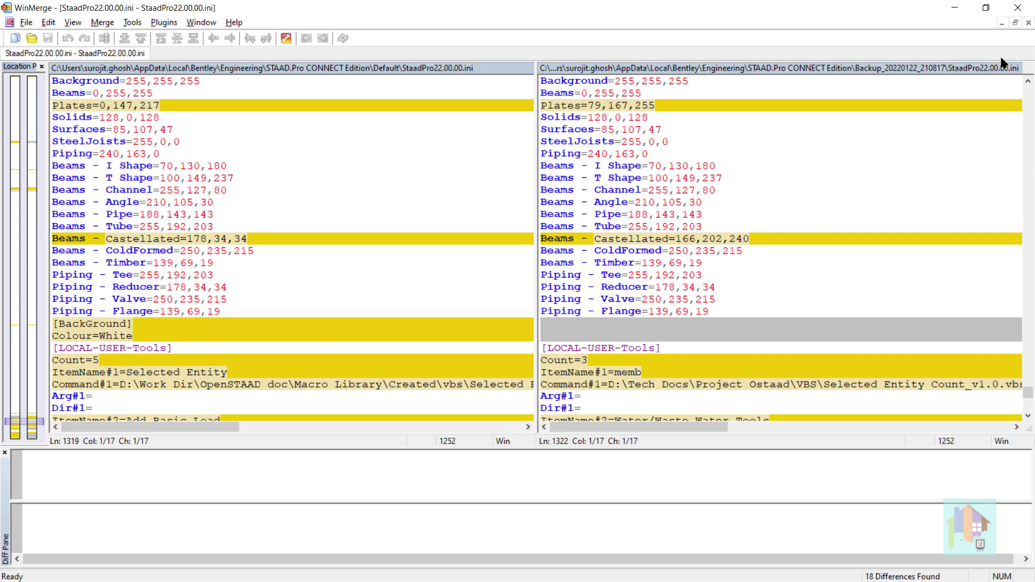
pyautogui.click(1019, 7)
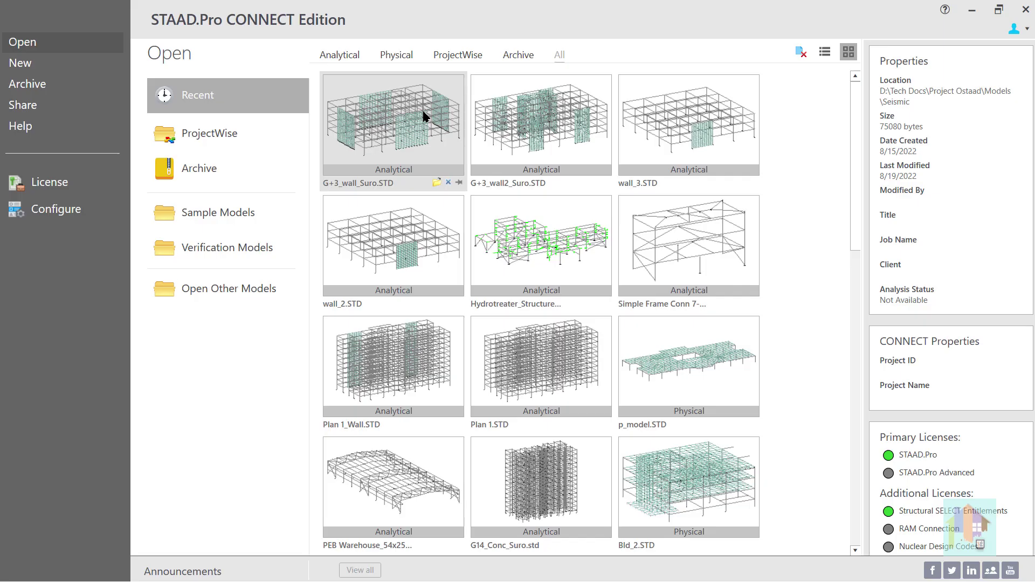
# Step: Open the recent model G+3_wall_Suro.STD in STAAD.Pro and check the popup Quick Commands and the User Tools list
pyautogui.click(423, 116)
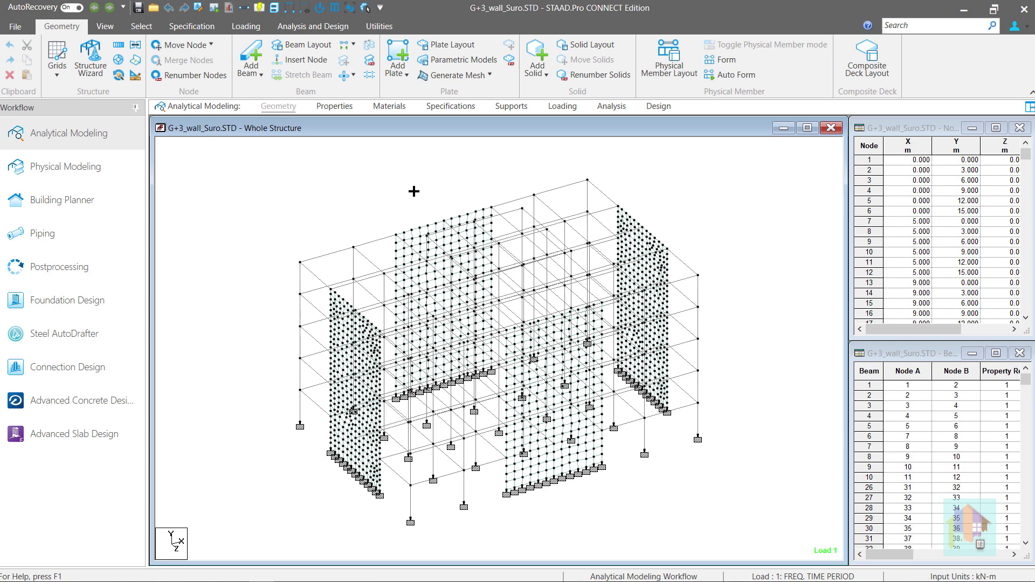
pyautogui.rightClick(413, 192)
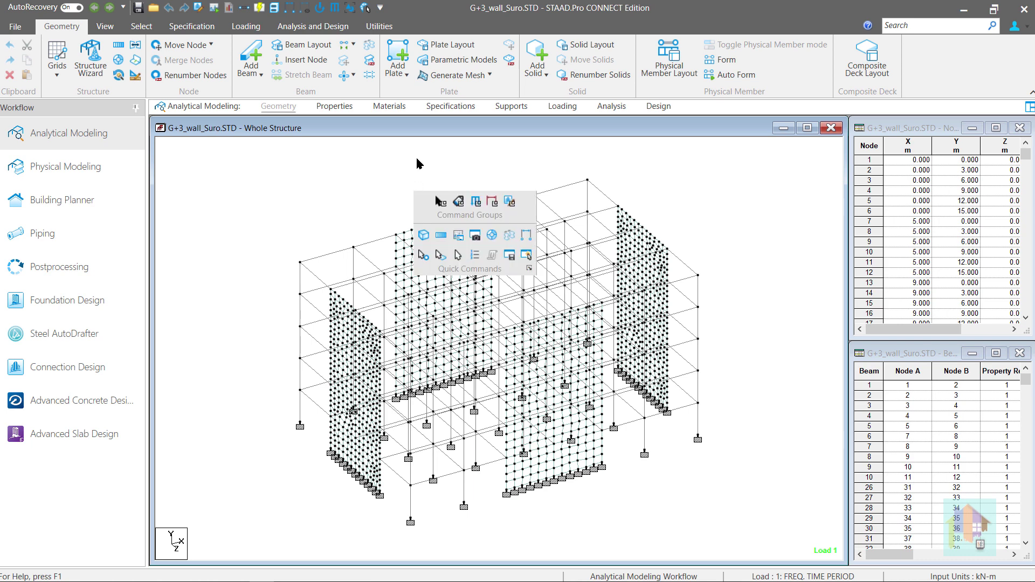
pyautogui.click(395, 30)
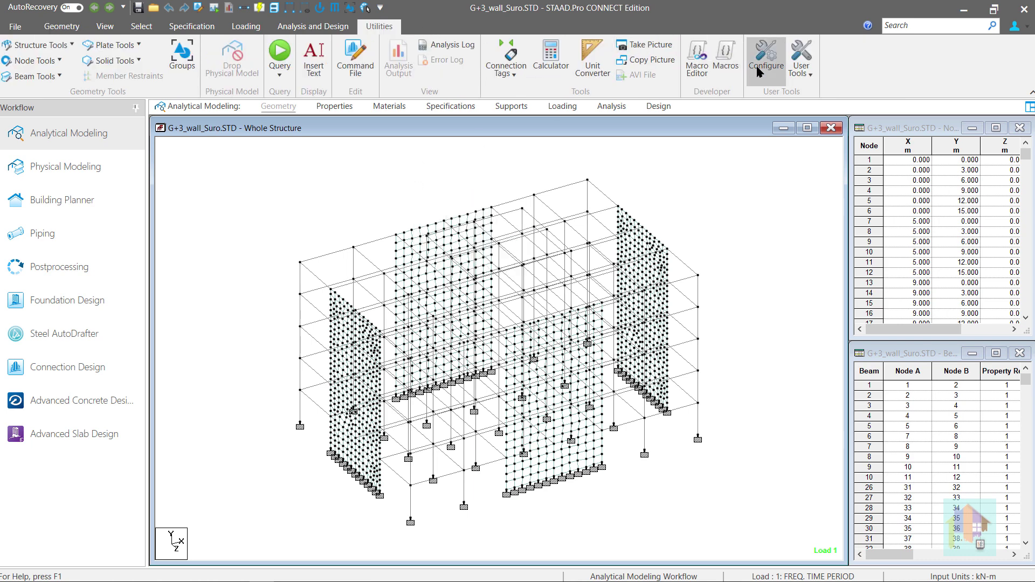
pyautogui.click(802, 72)
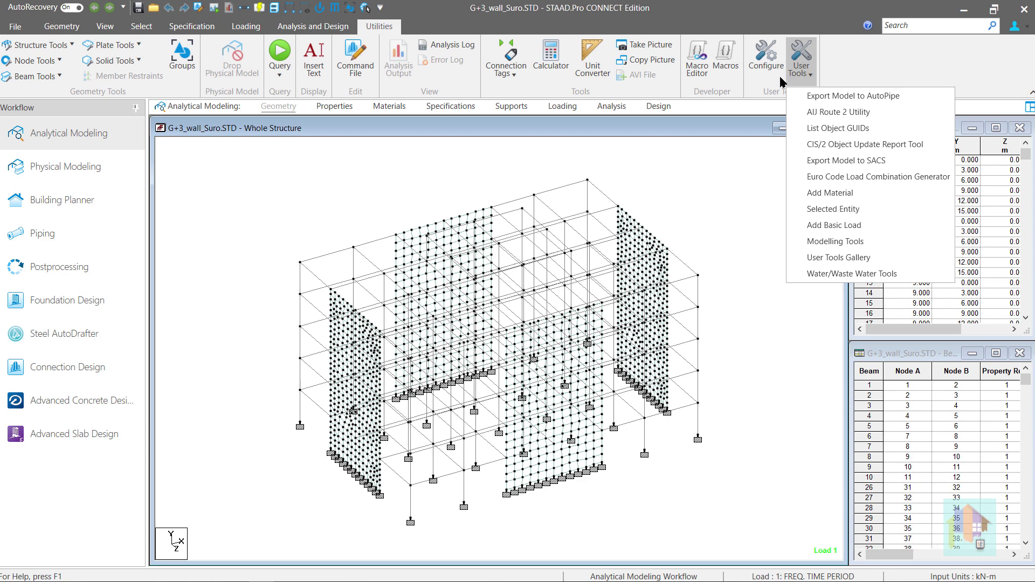
pyautogui.click(714, 173)
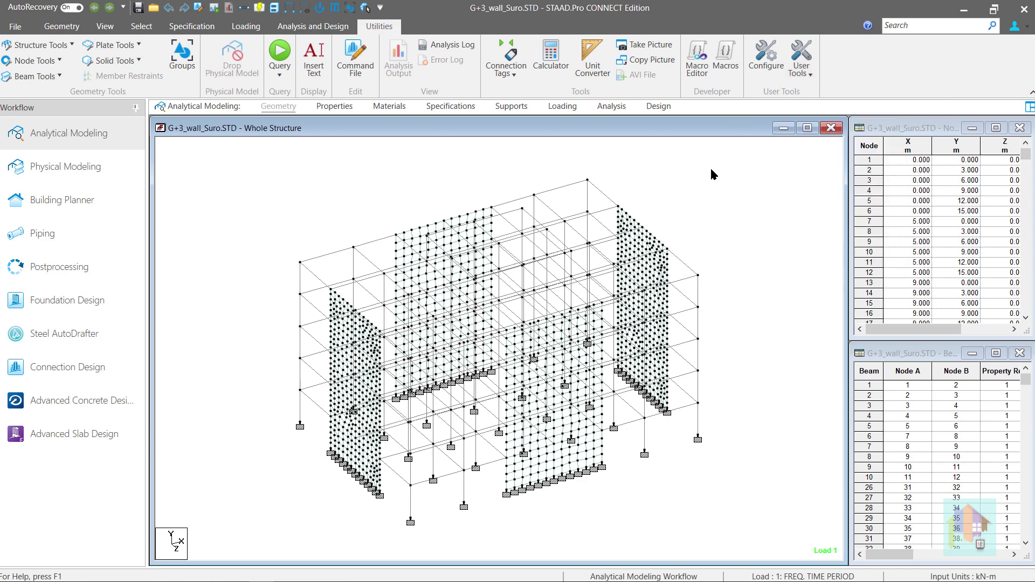
# Step: Check the current design codes for steel and concrete design, and return to the Geometry page
pyautogui.click(660, 108)
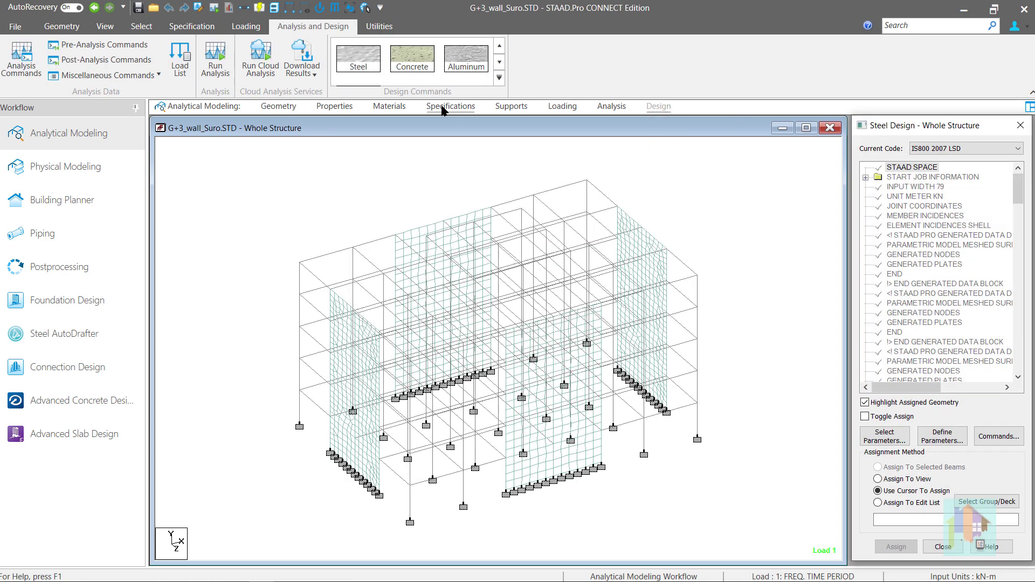
pyautogui.click(415, 69)
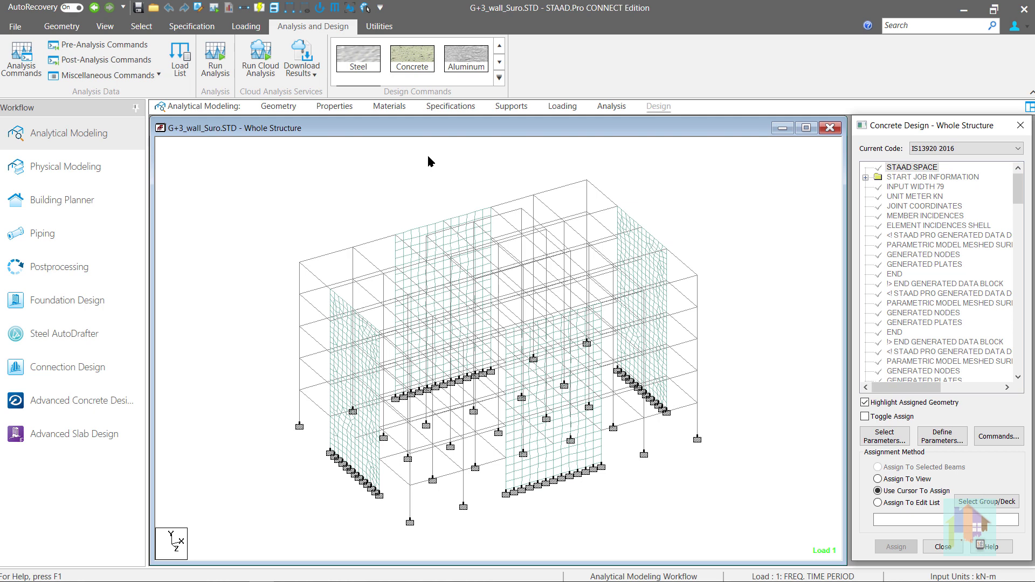
pyautogui.click(293, 108)
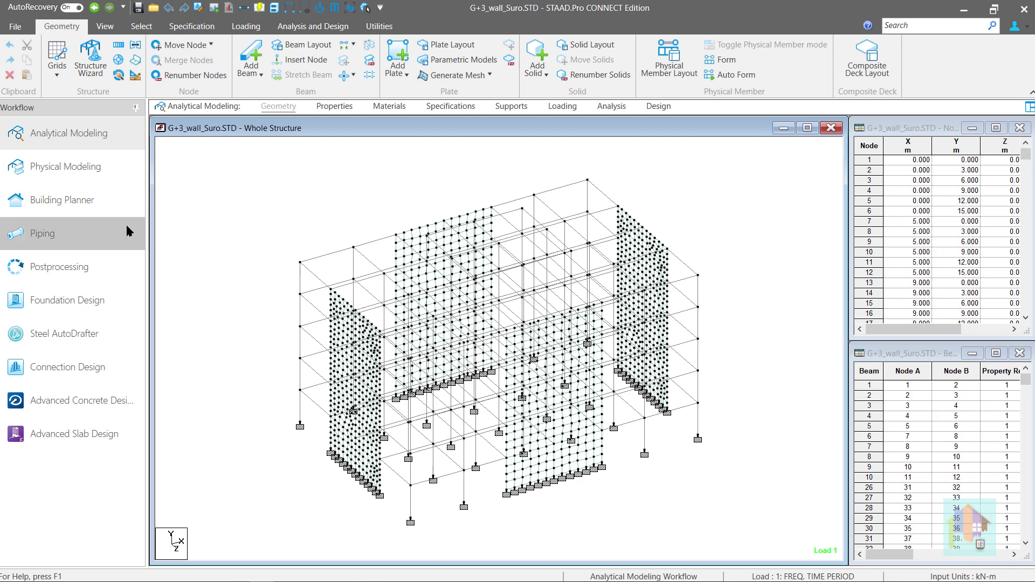
# Step: Enter Postprocessing with the selected load cases, inspect the report's name and logo setup, and close the Report Setup dialog
pyautogui.click(84, 268)
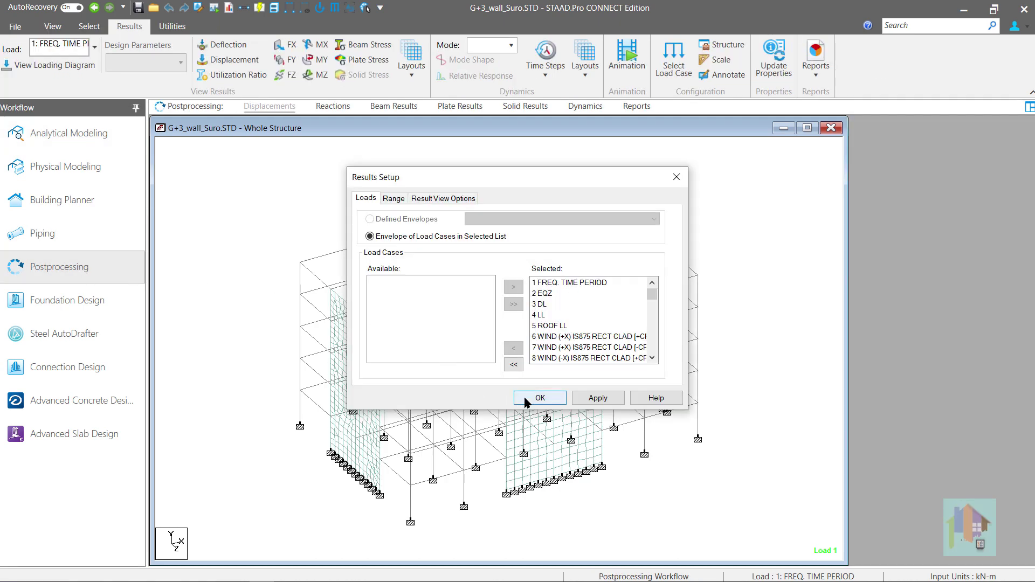
pyautogui.click(539, 398)
pyautogui.click(636, 106)
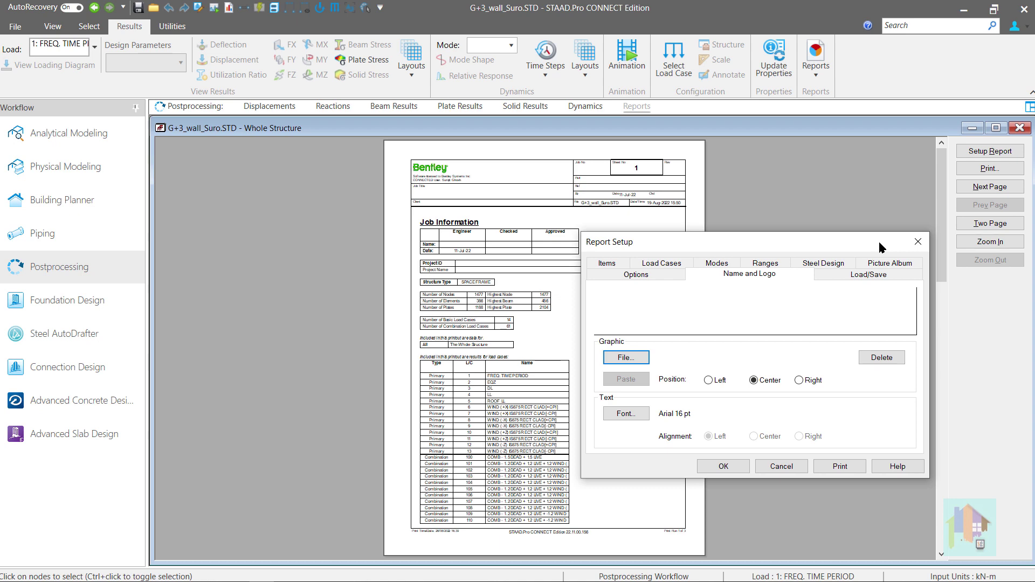
pyautogui.click(918, 242)
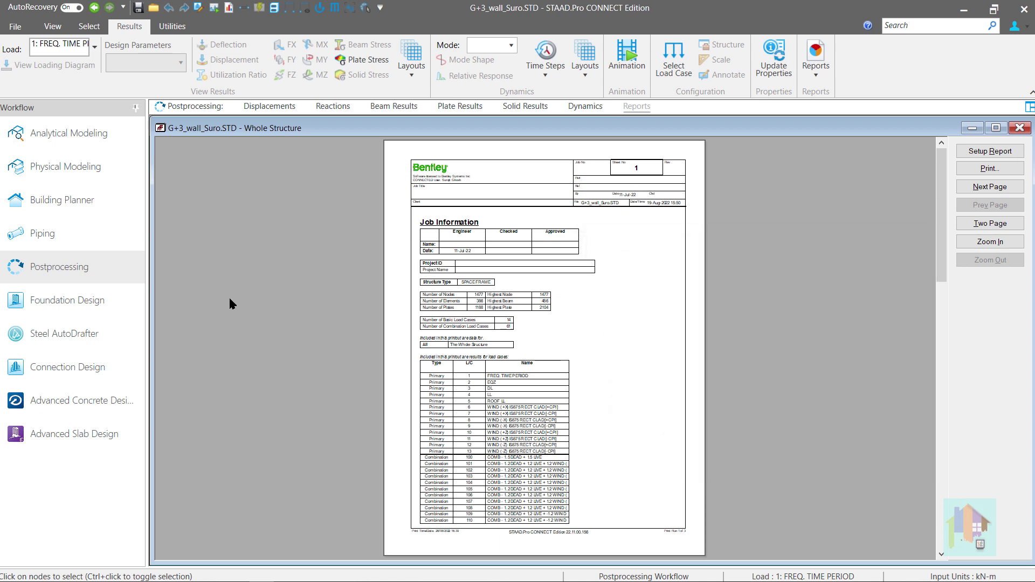
# Step: Switch to the Steel AutoDrafter workflow and draw the plan at Y = 6000 from a beam at that level
pyautogui.click(102, 332)
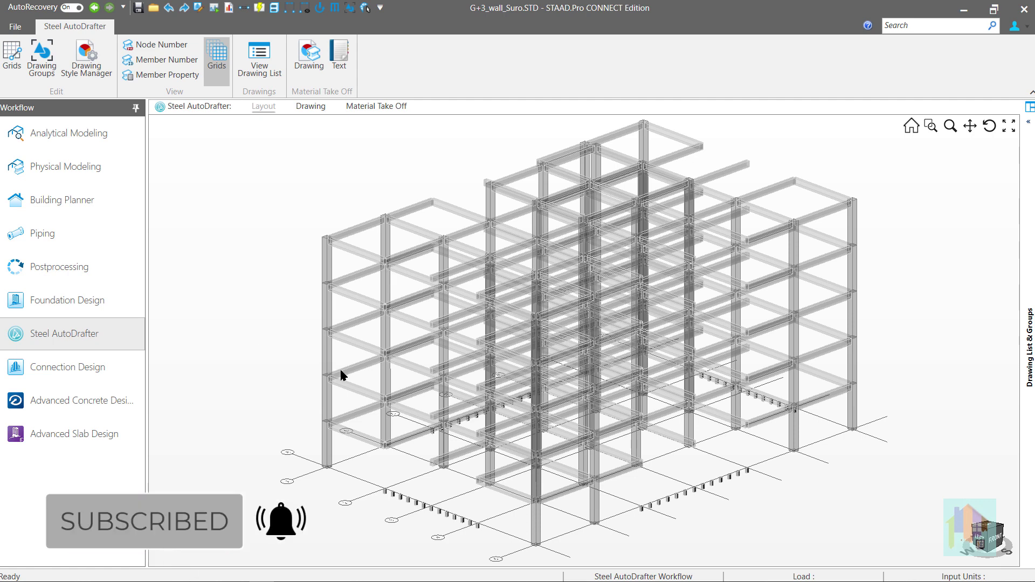
pyautogui.click(346, 387)
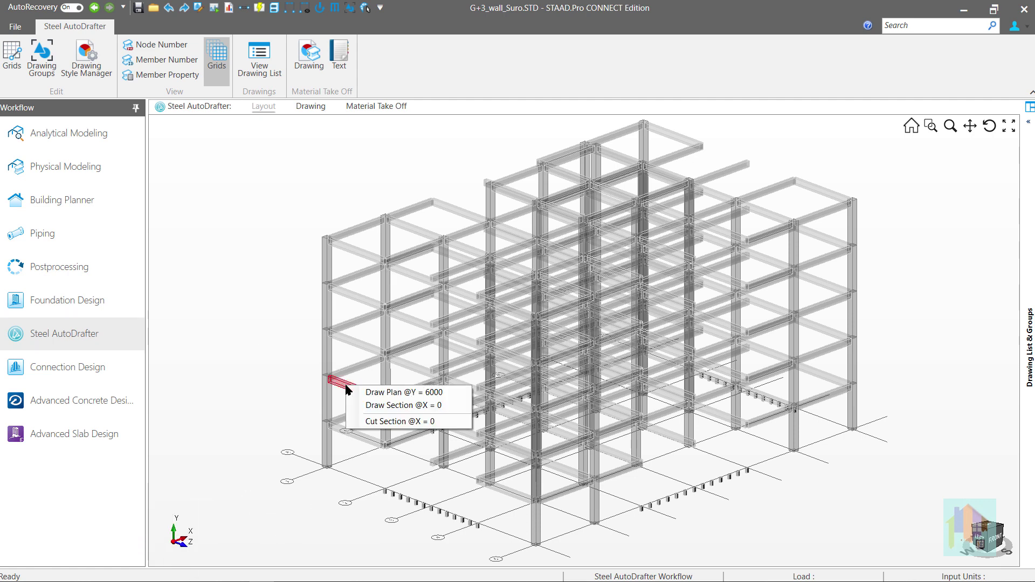
pyautogui.click(373, 395)
pyautogui.click(585, 309)
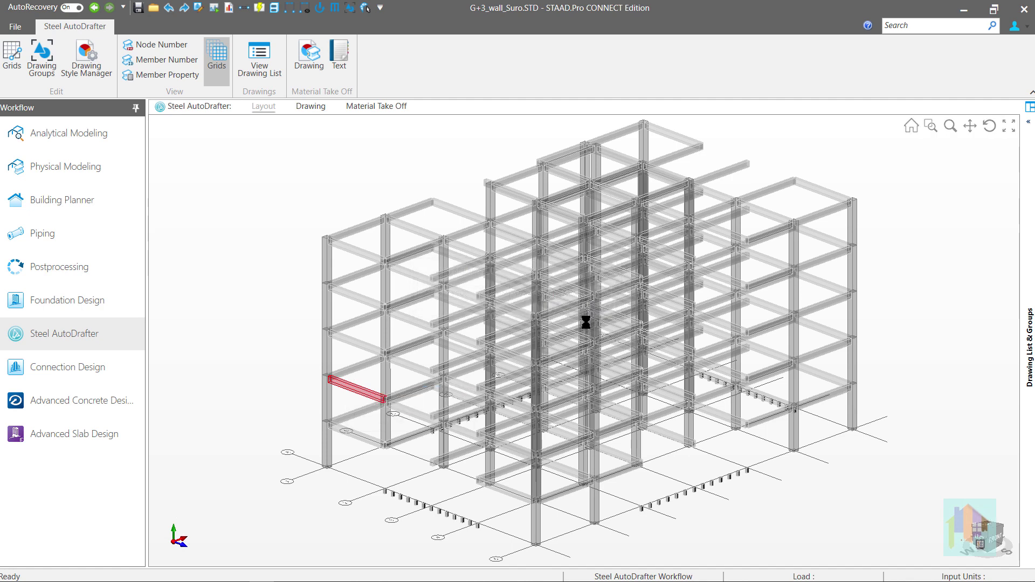